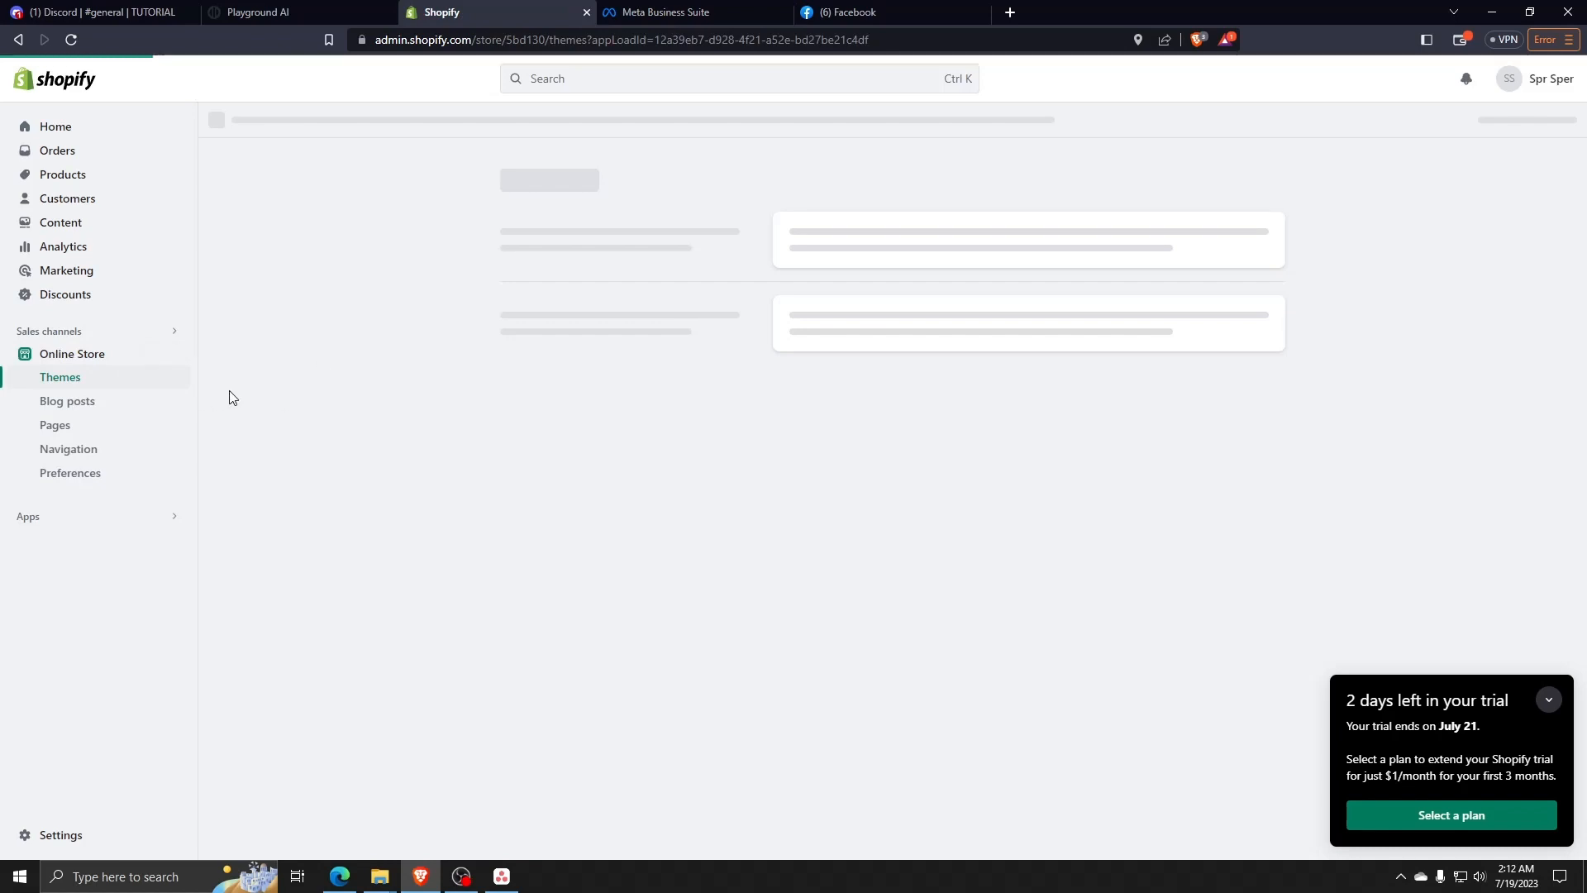
Open the online store's preferences and start the Facebook setup from the Facebook Pixel section
{"action": "key", "text": "alt+Tab"}
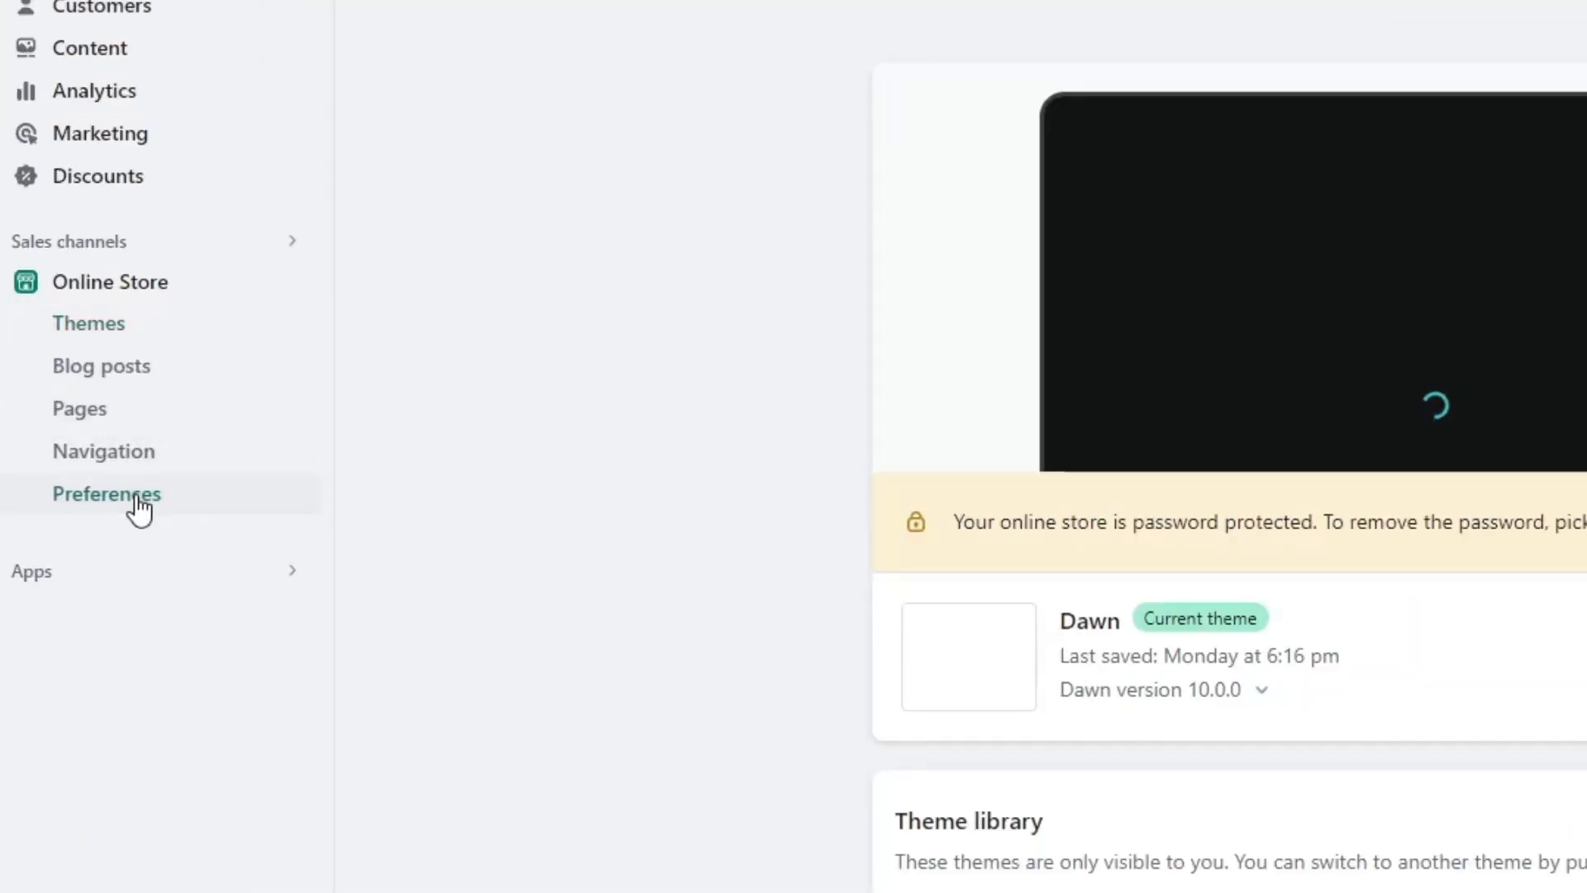
{"action": "left_click", "coordinate": [138, 506]}
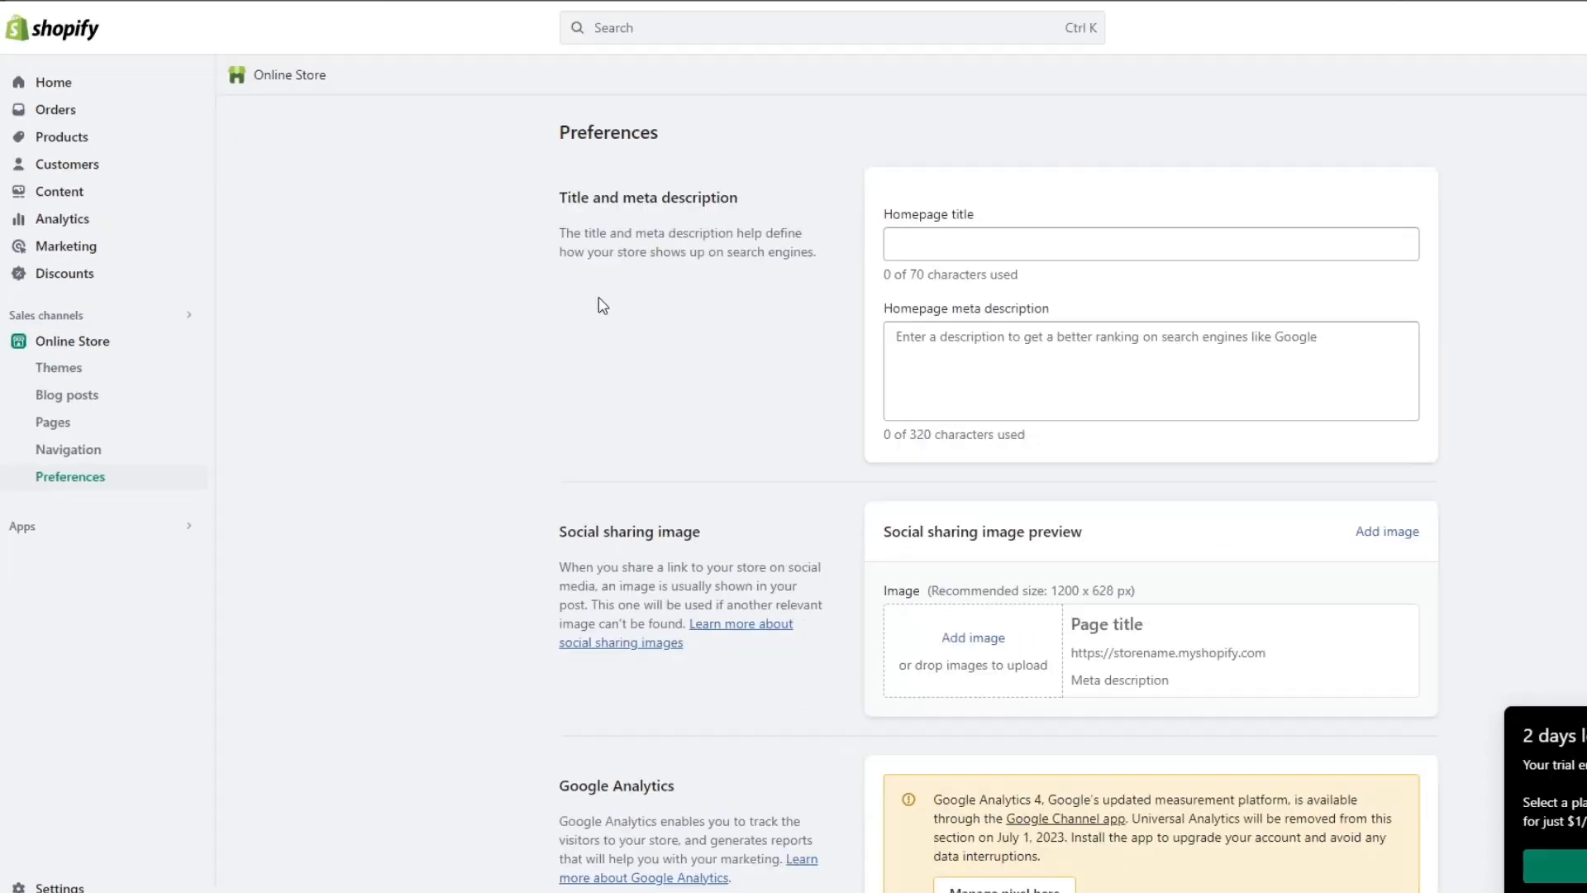
{"action": "scroll", "coordinate": [553, 309], "scroll_direction": "down", "scroll_amount": 9}
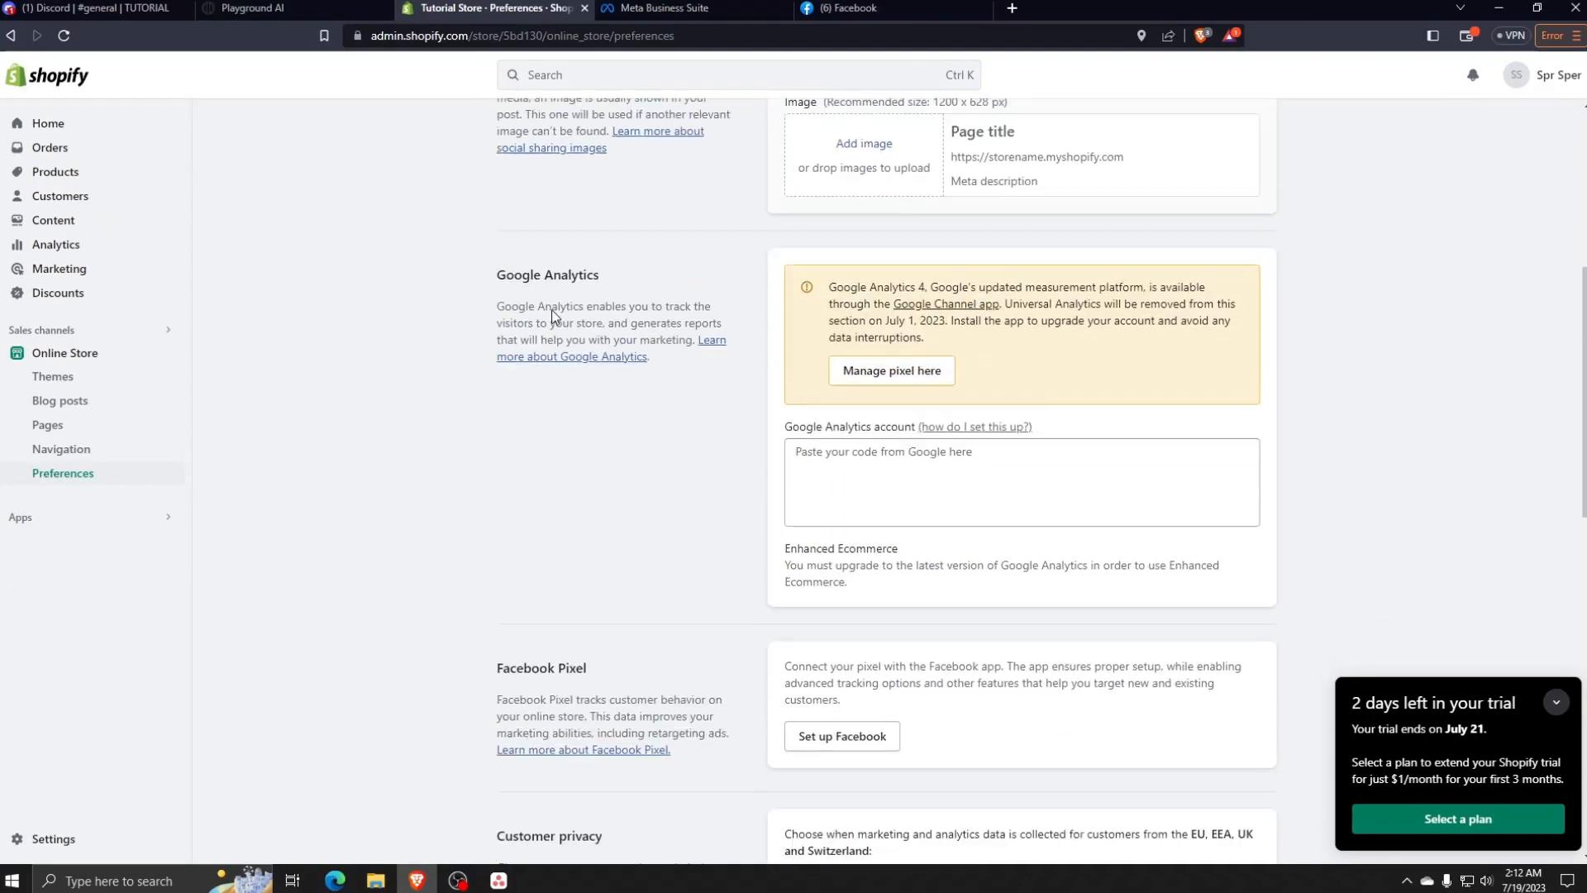
{"action": "left_click_drag", "start_coordinate": [497, 388], "coordinate": [607, 389]}
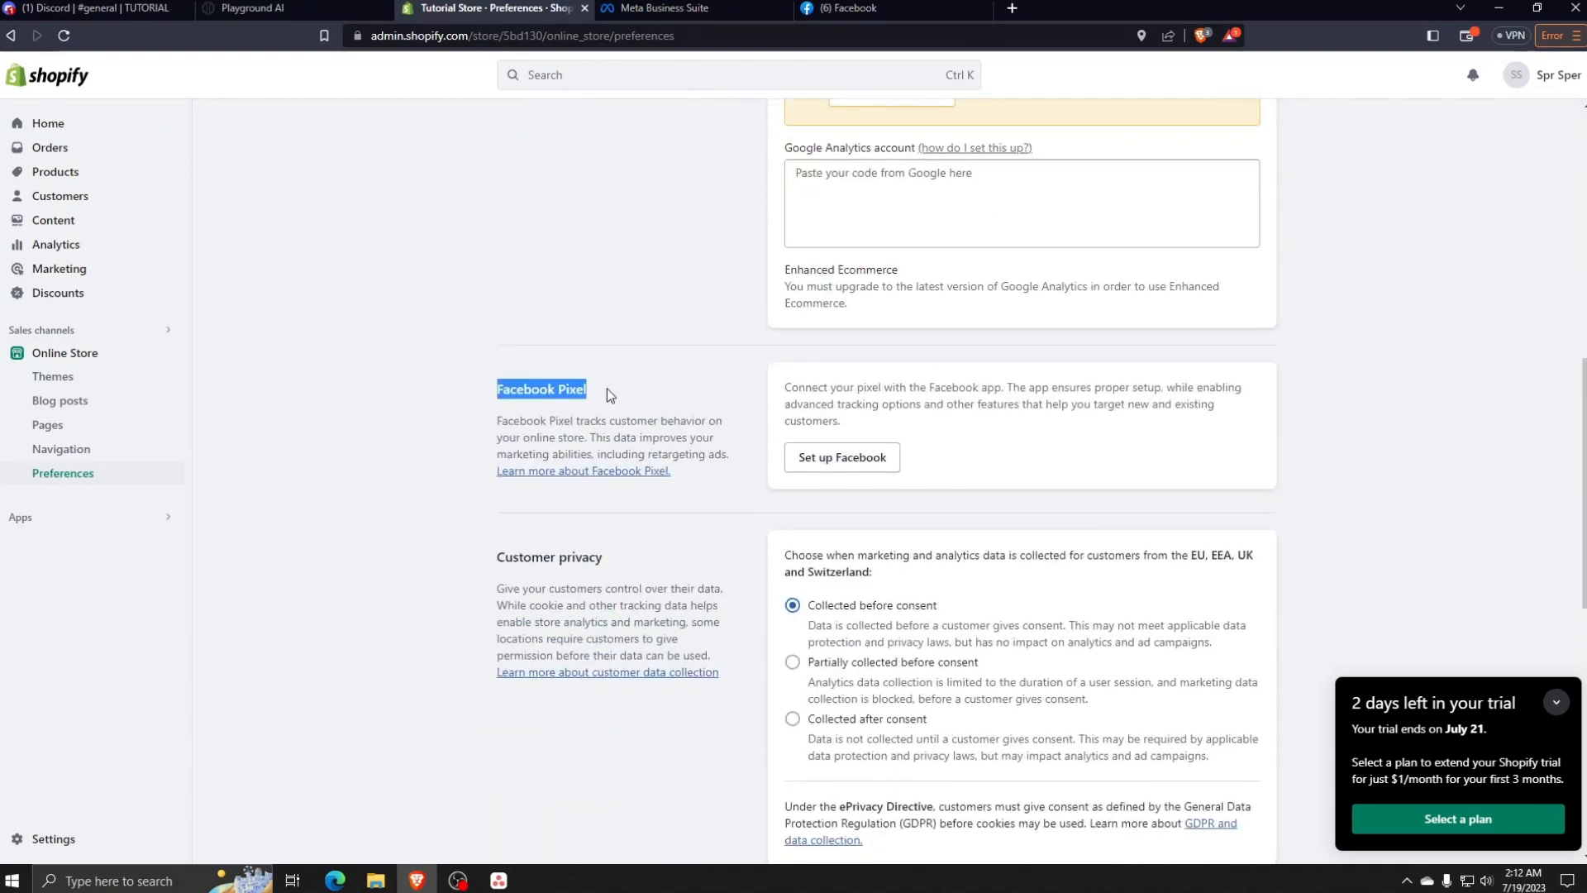
{"action": "left_click", "coordinate": [683, 395]}
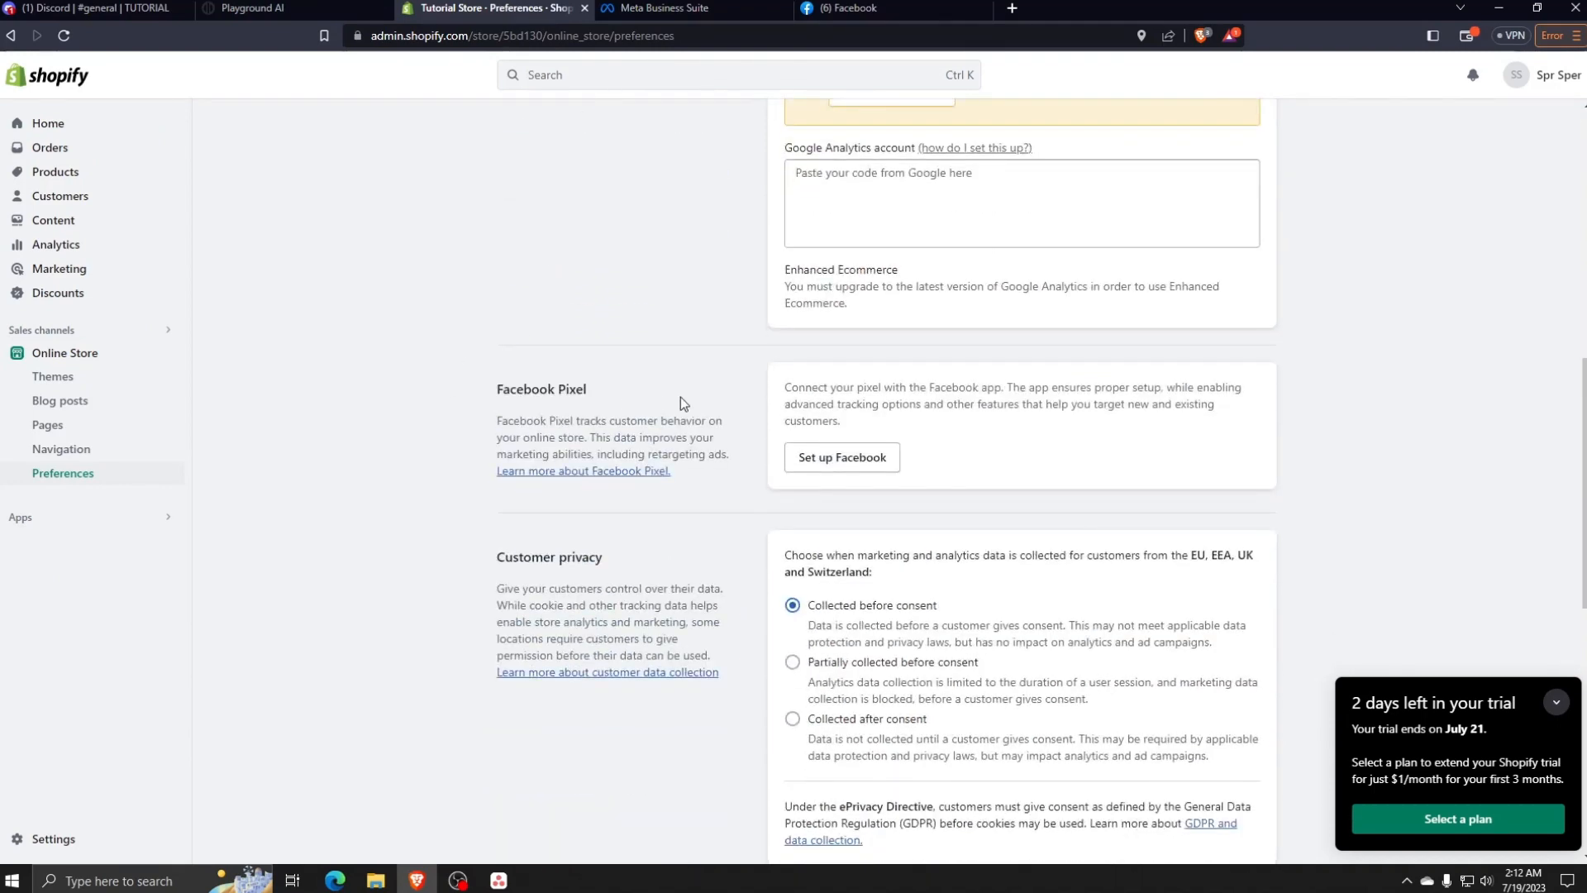
{"action": "left_click", "coordinate": [827, 469]}
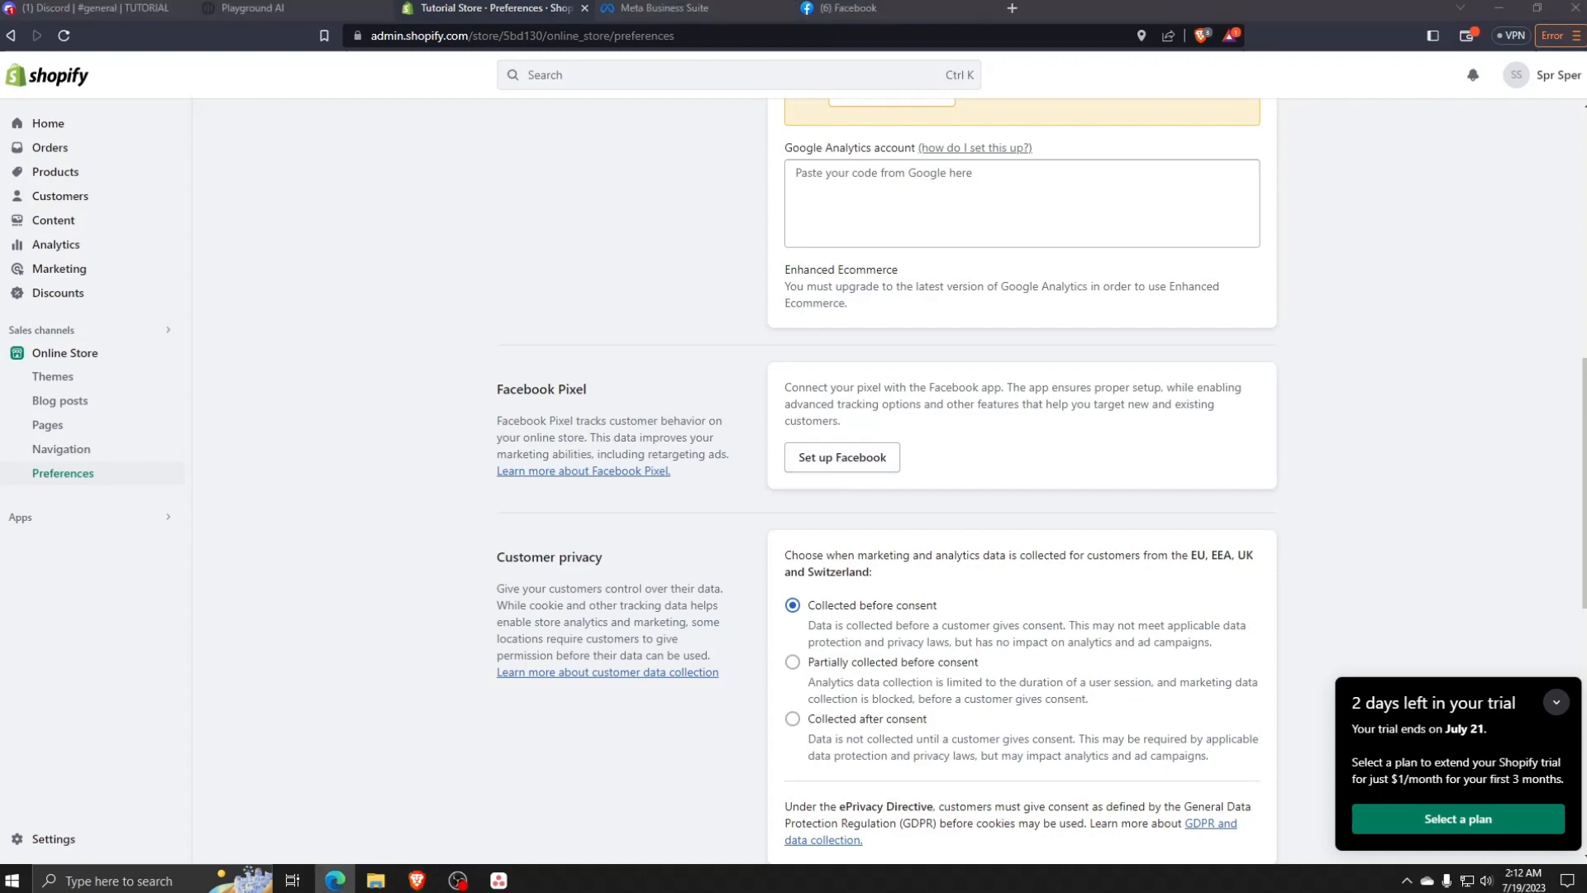
{"action": "left_click", "coordinate": [839, 461]}
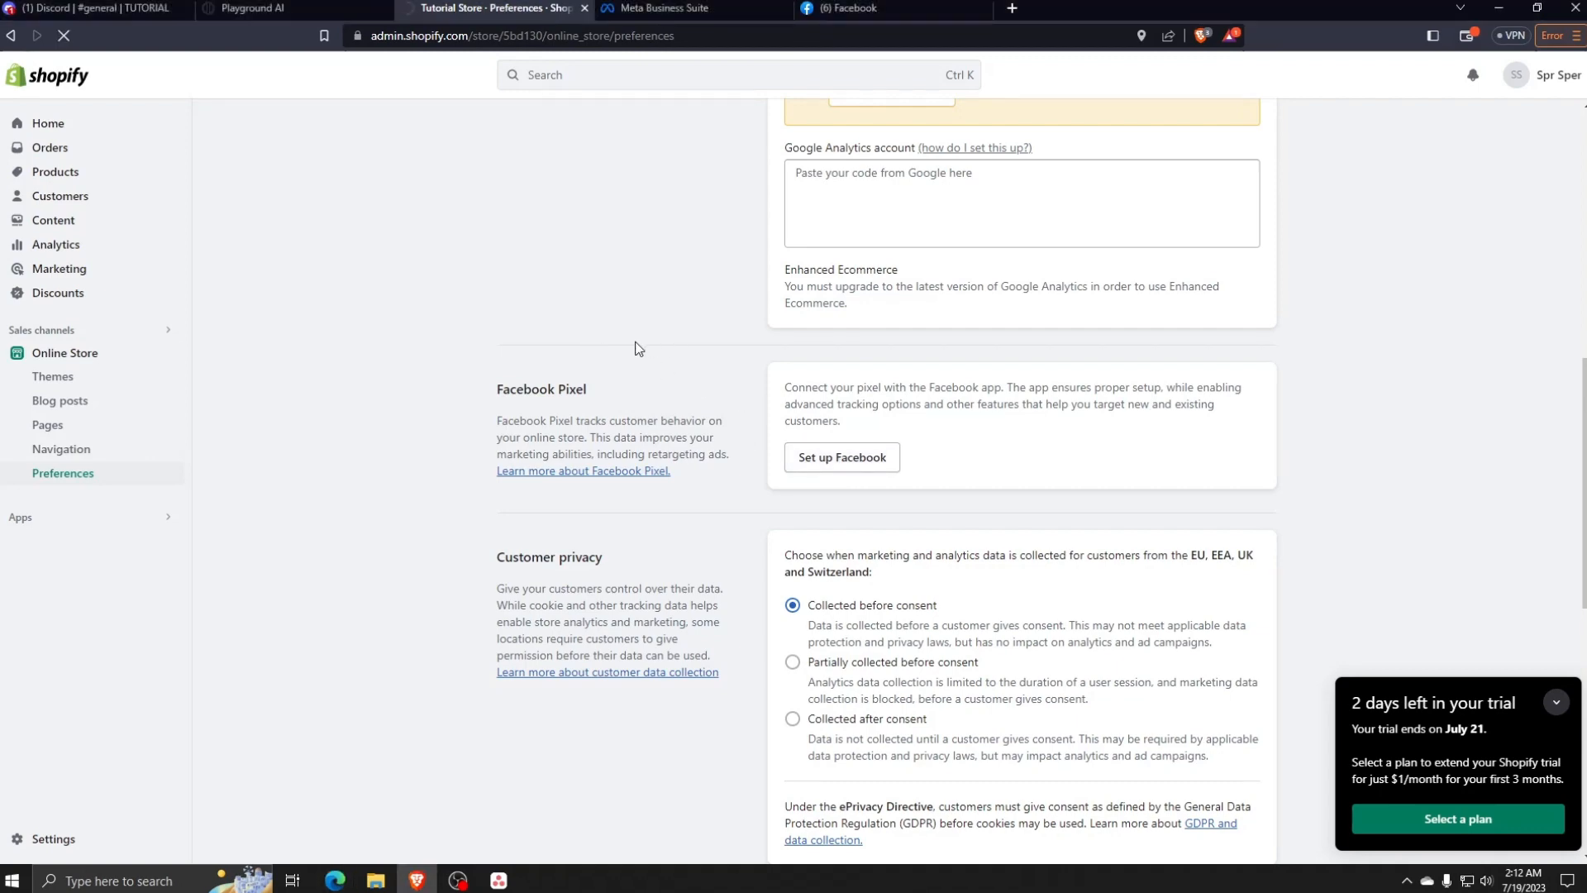
Add the Facebook & Instagram app to the store as a sales channel, continuing with the existing Shopify account
{"action": "key", "text": "alt+Tab"}
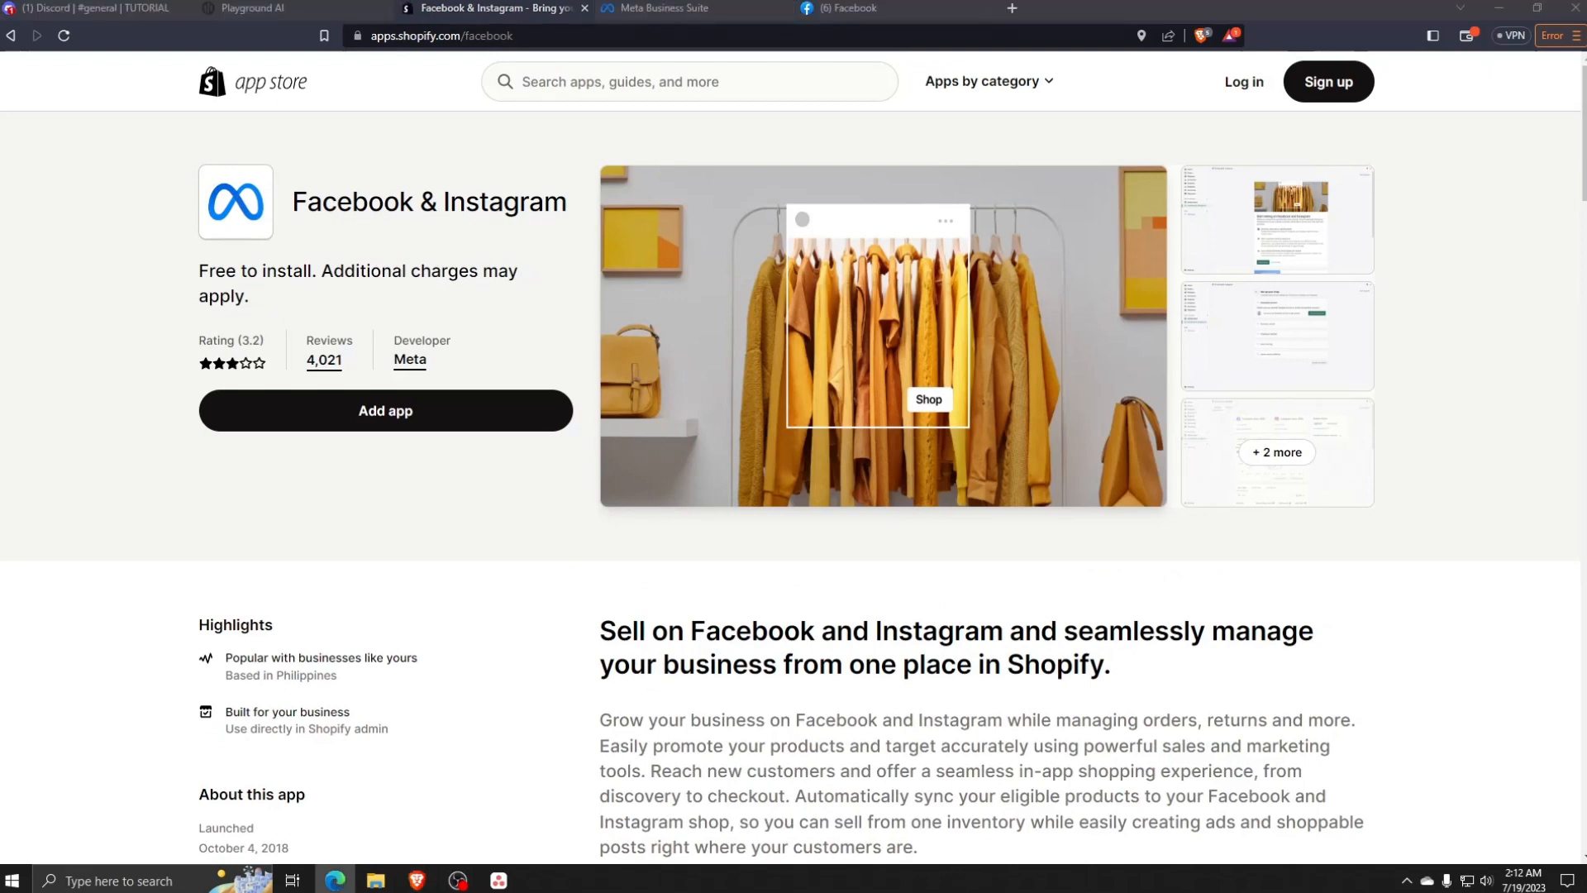
{"action": "key", "text": "alt+Tab"}
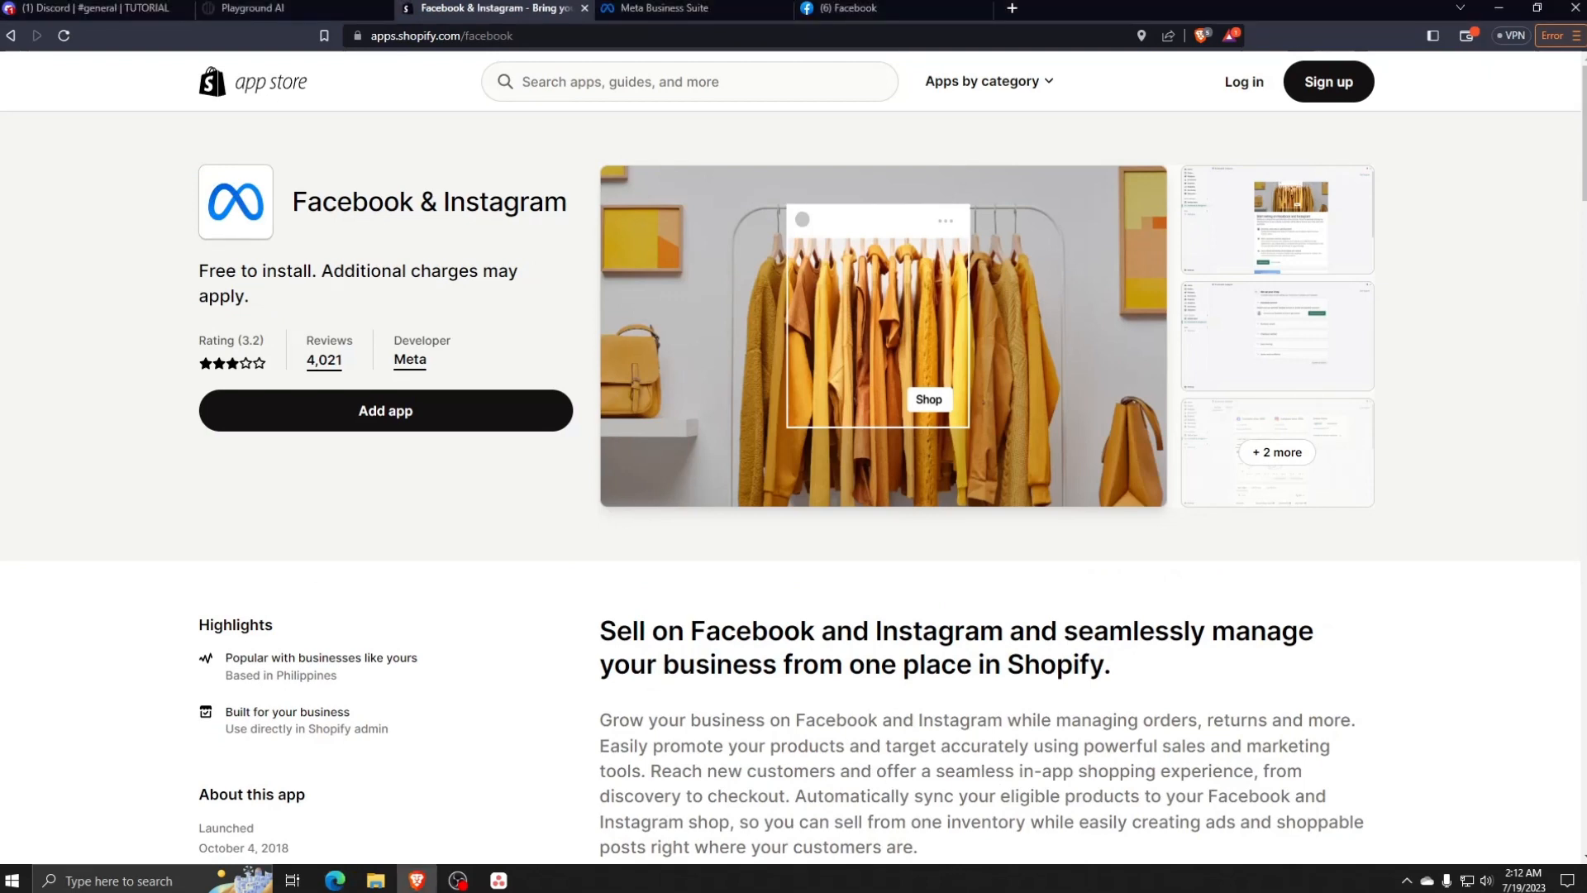
{"action": "left_click", "coordinate": [402, 416]}
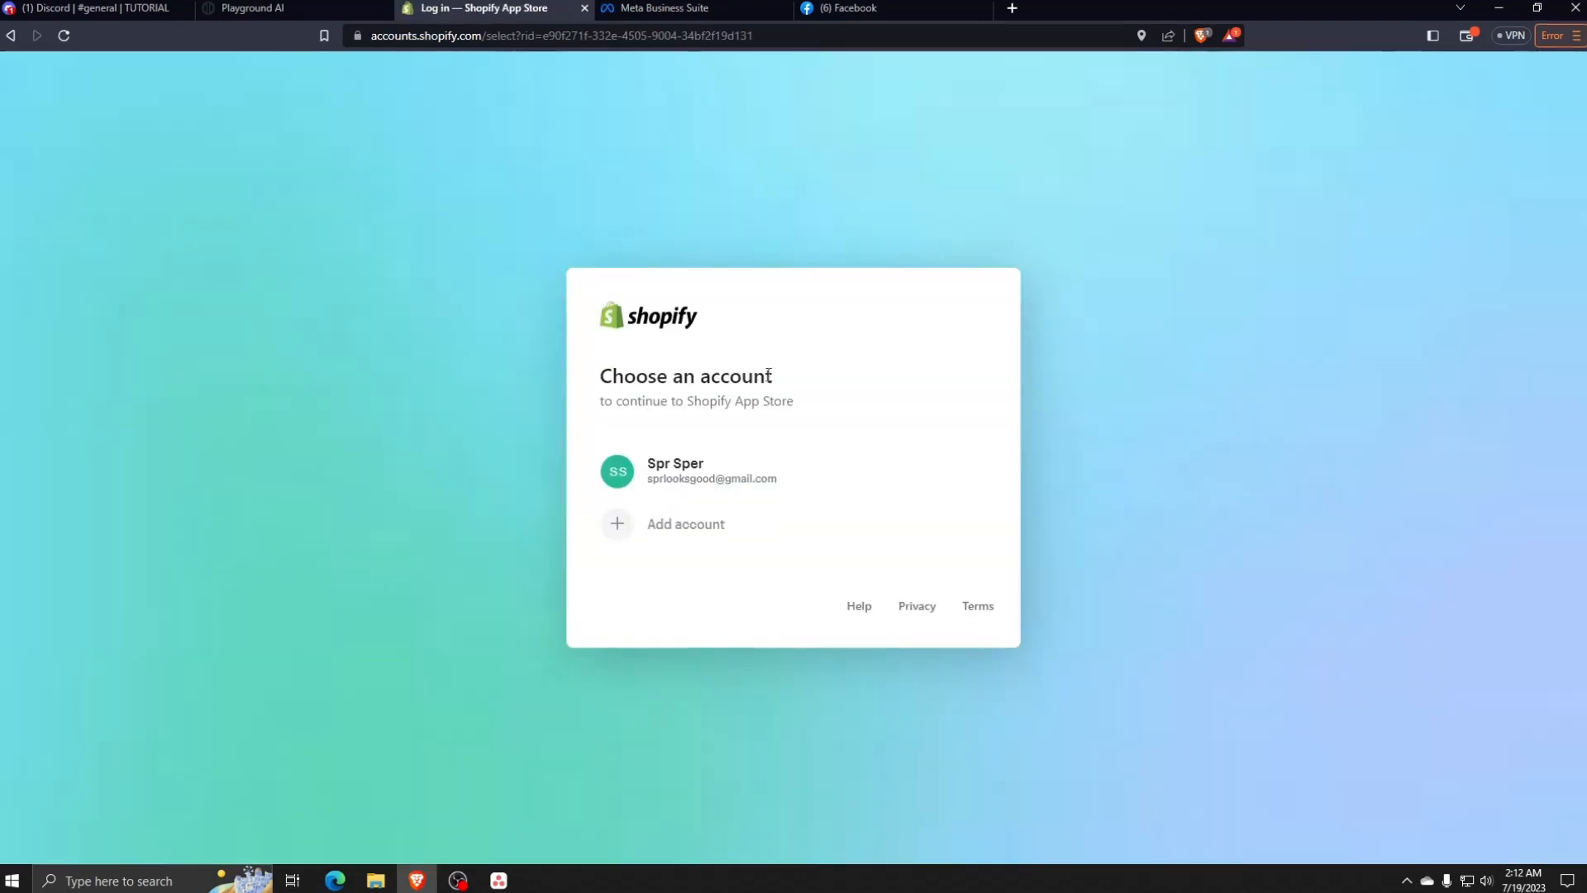
{"action": "left_click", "coordinate": [738, 488]}
{"action": "key", "text": "alt+Tab"}
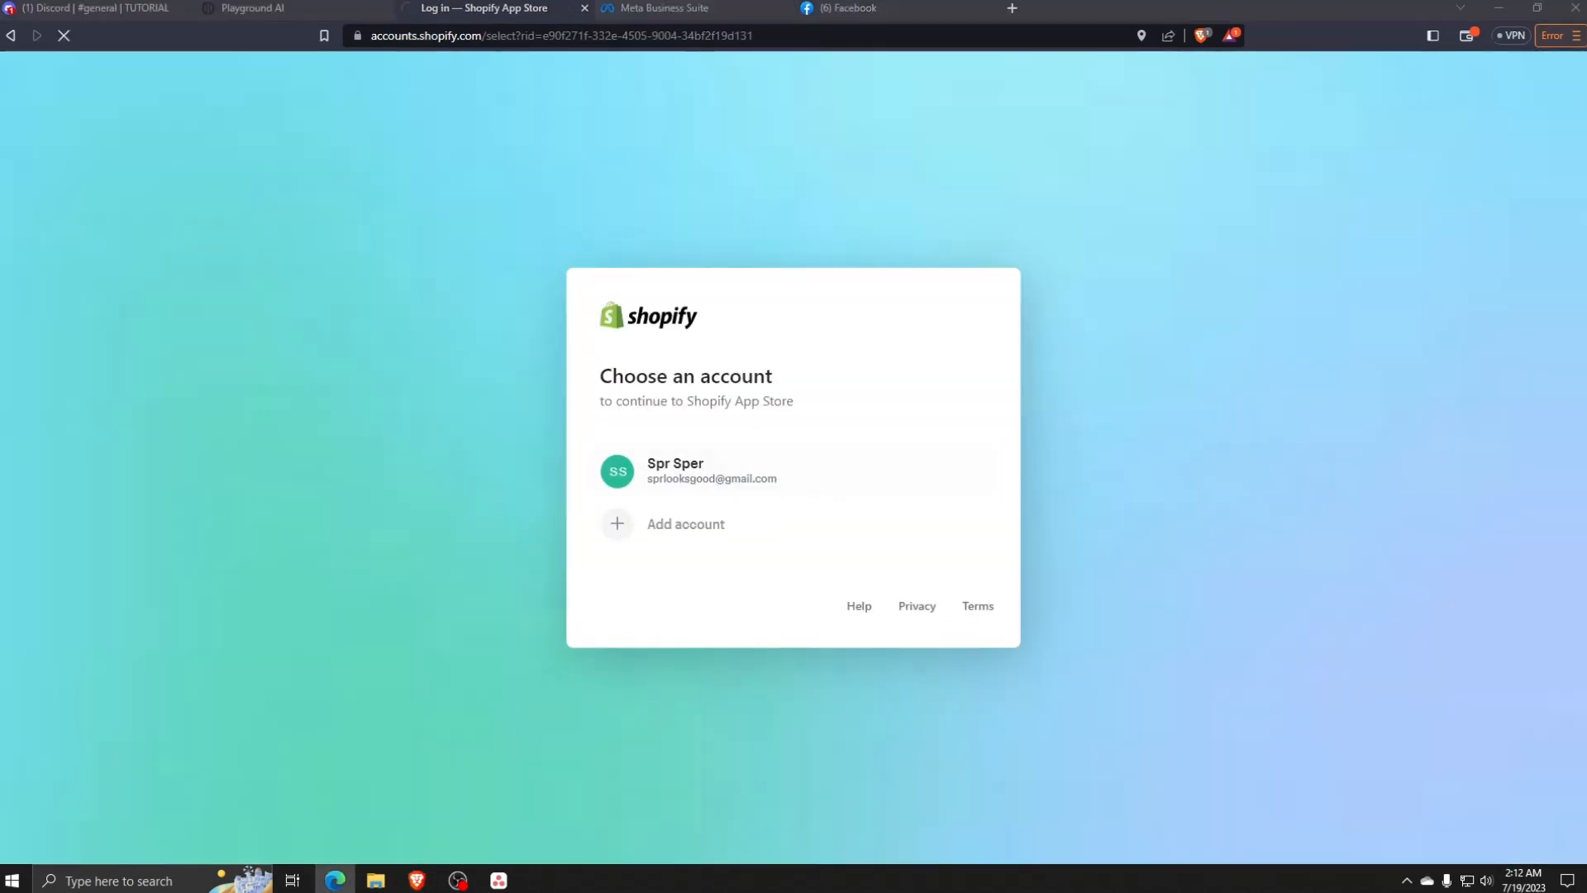
{"action": "key", "text": "alt+Tab"}
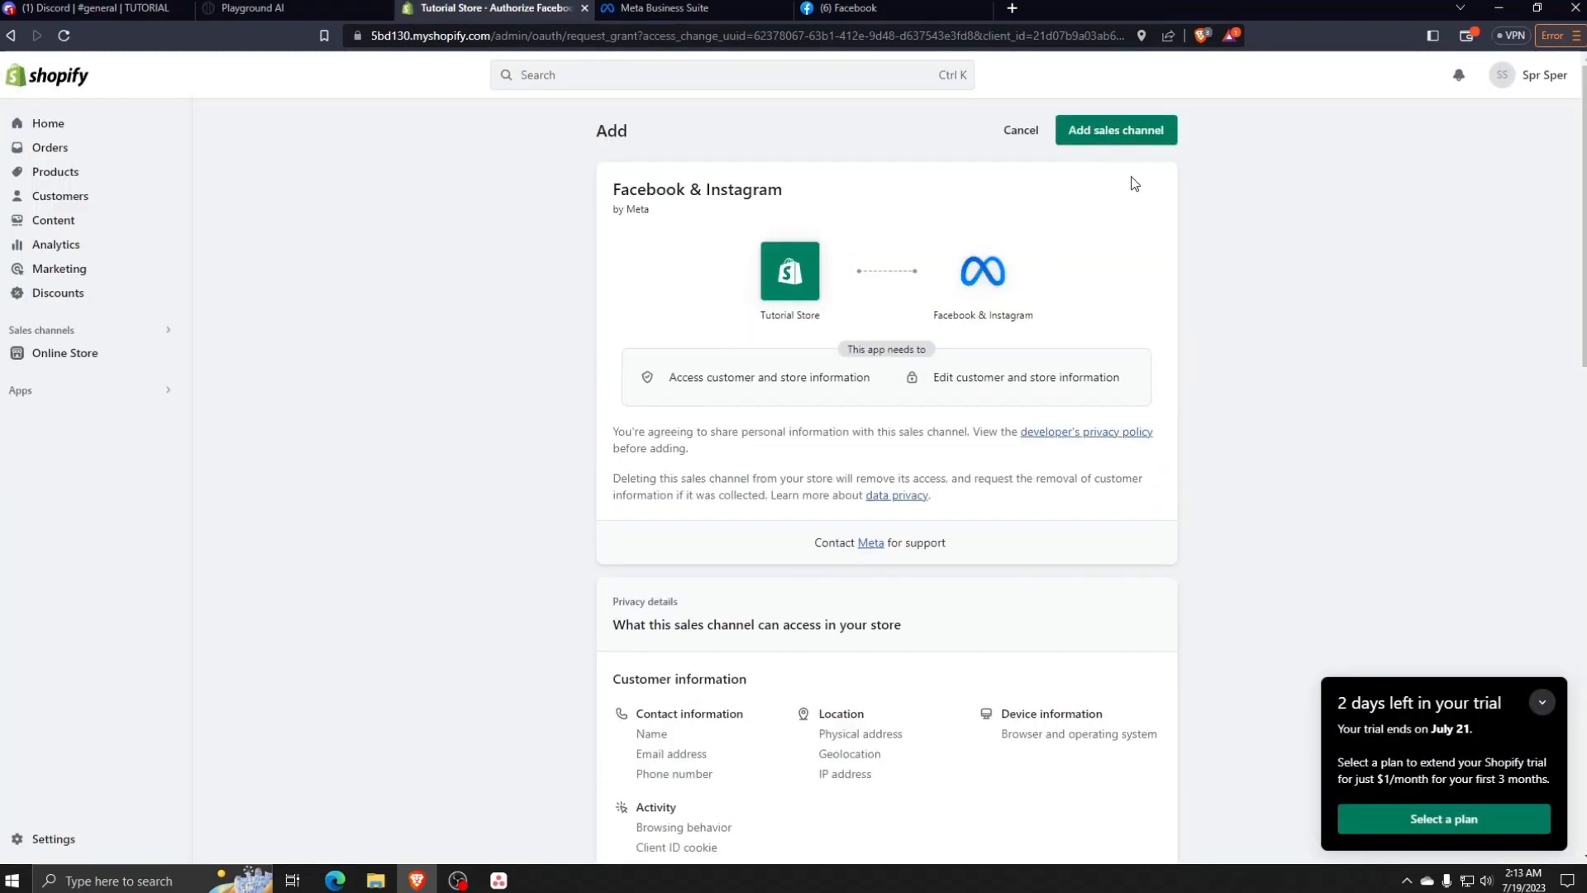
{"action": "left_click", "coordinate": [1091, 139]}
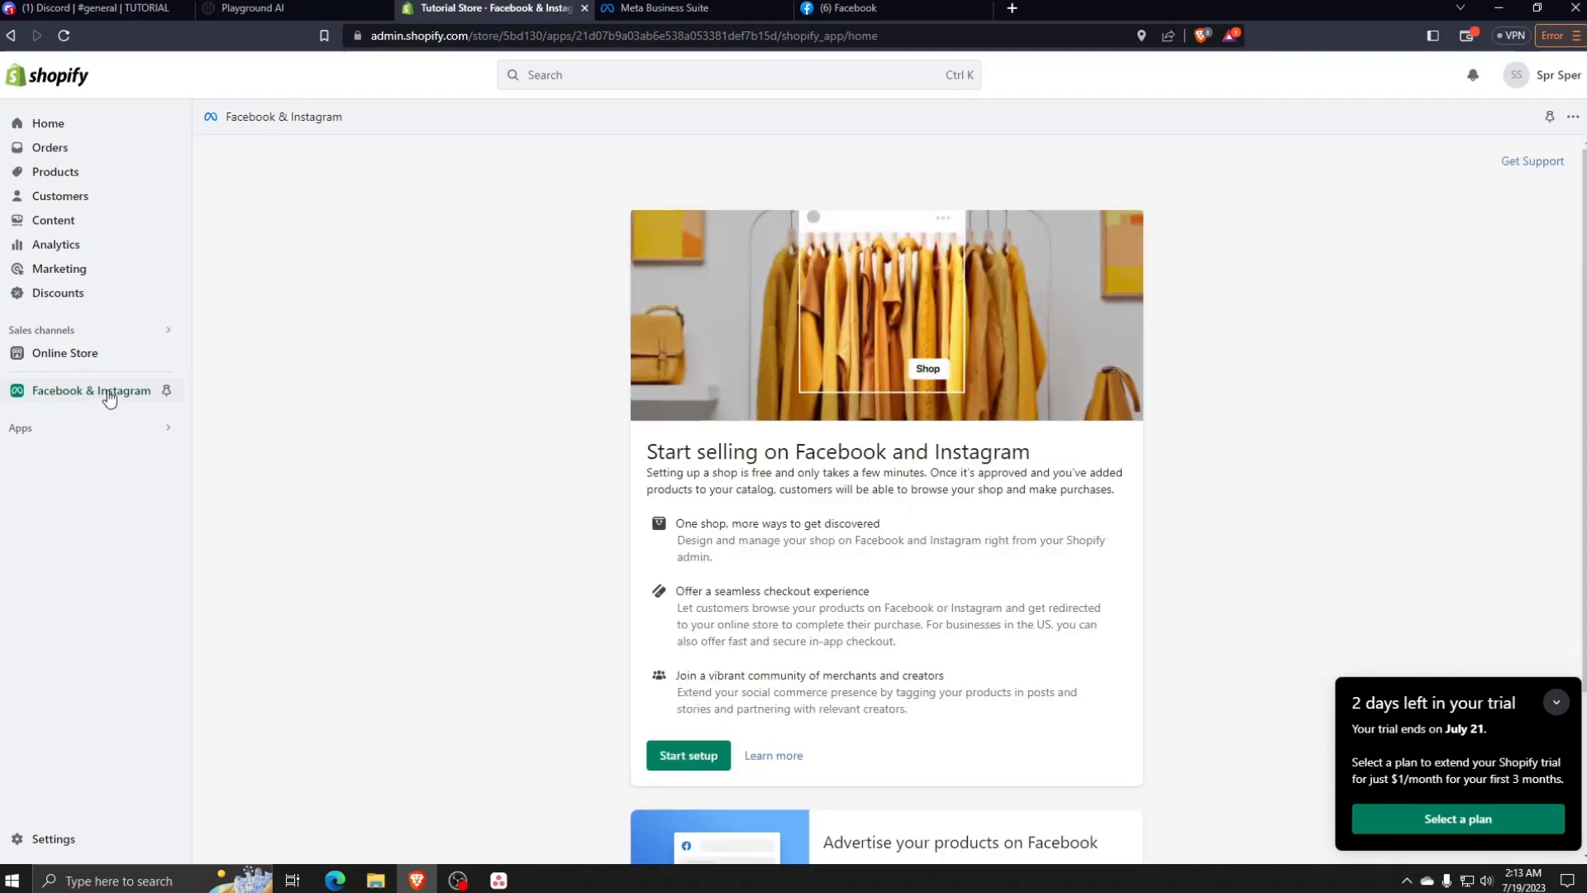
Start the setup for selling on Facebook and Instagram and connect the Facebook account
{"action": "key", "text": "alt+Tab"}
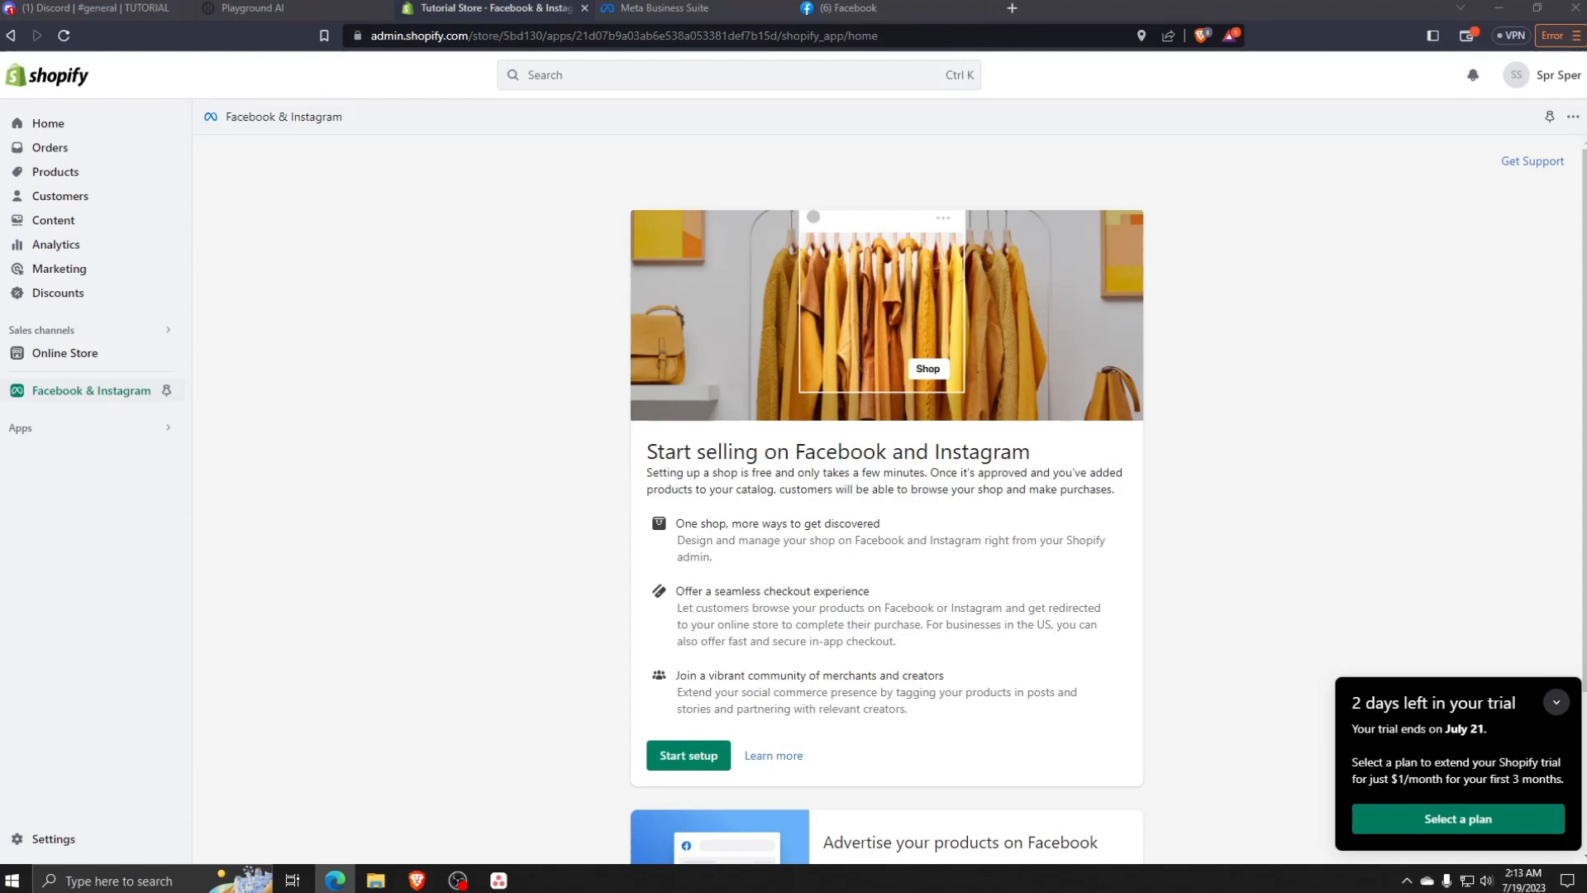
{"action": "key", "text": "alt+Tab"}
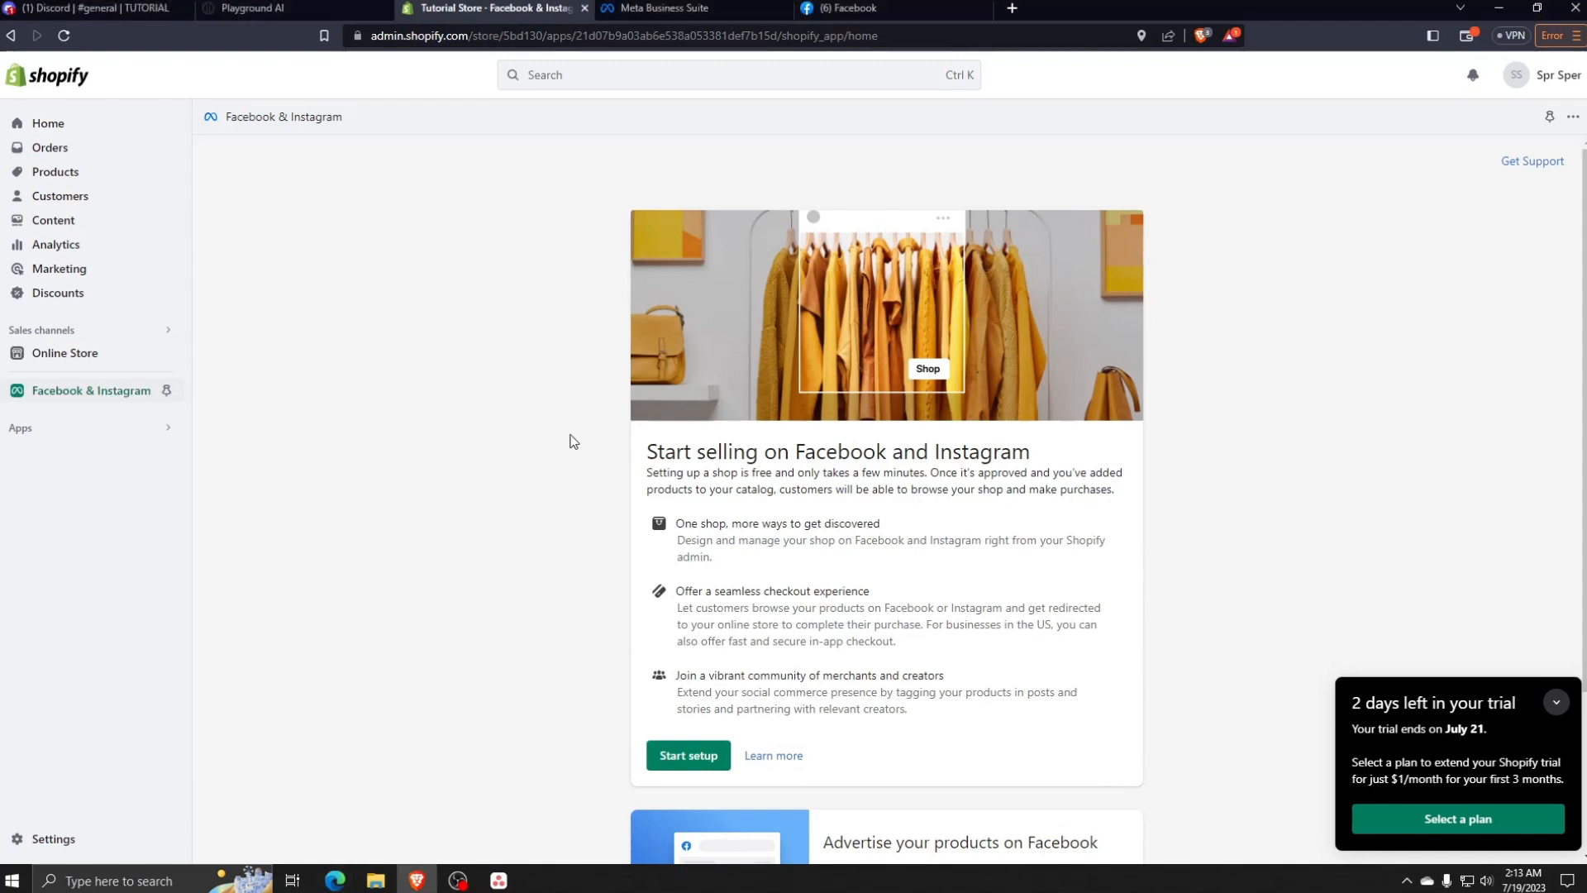
{"action": "scroll", "coordinate": [744, 428], "scroll_direction": "down", "scroll_amount": 2}
{"action": "scroll", "coordinate": [747, 428], "scroll_direction": "down", "scroll_amount": 1}
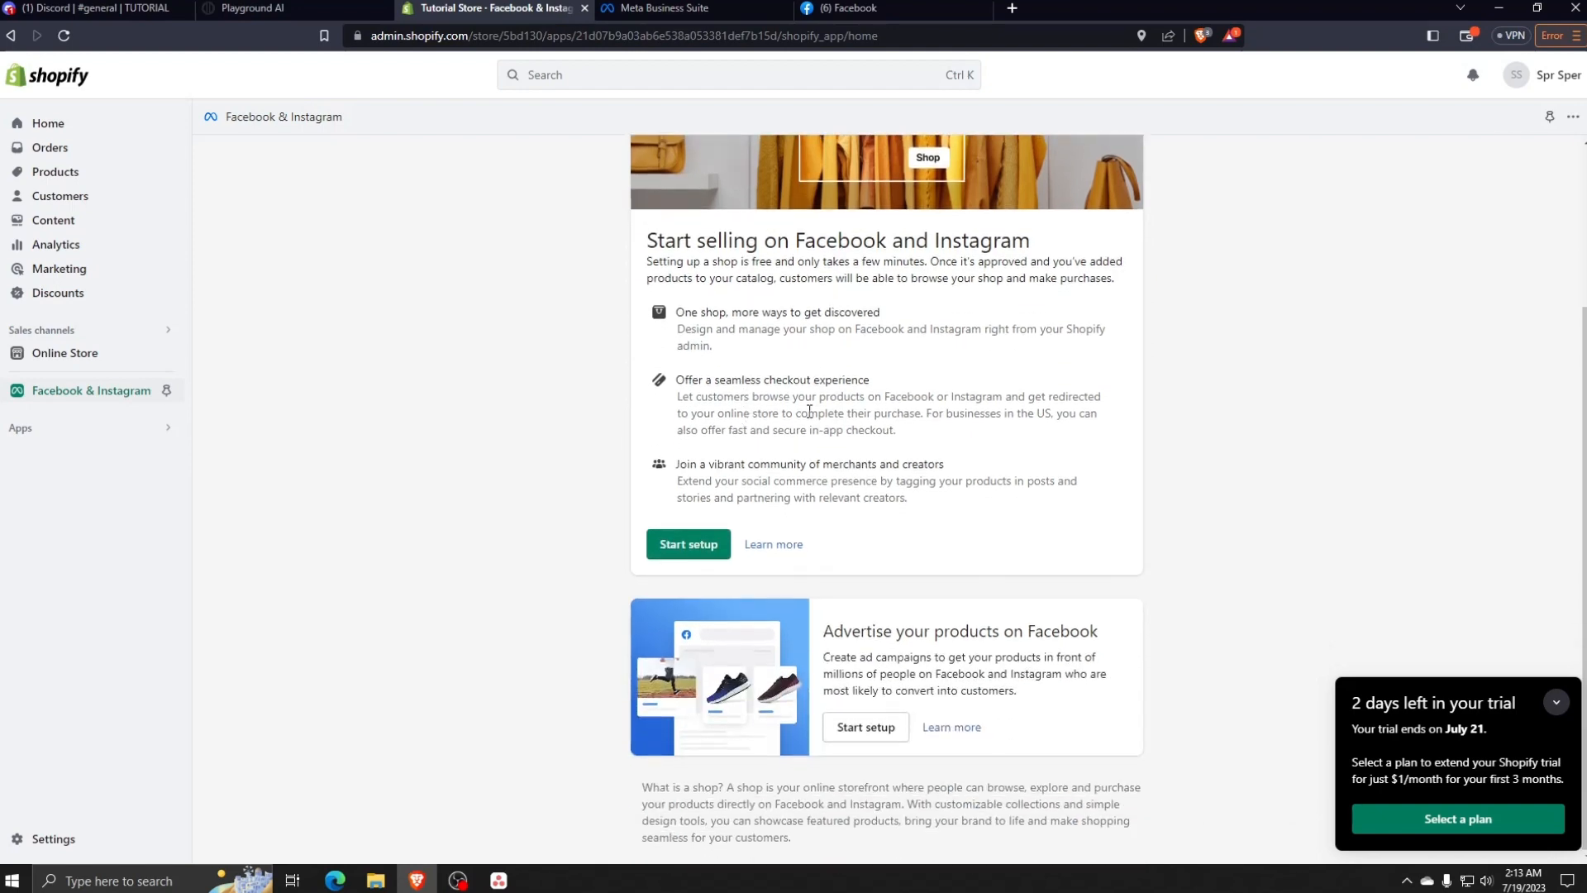
{"action": "key", "text": "alt+Tab"}
{"action": "scroll", "coordinate": [887, 496], "scroll_direction": "up", "scroll_amount": 3}
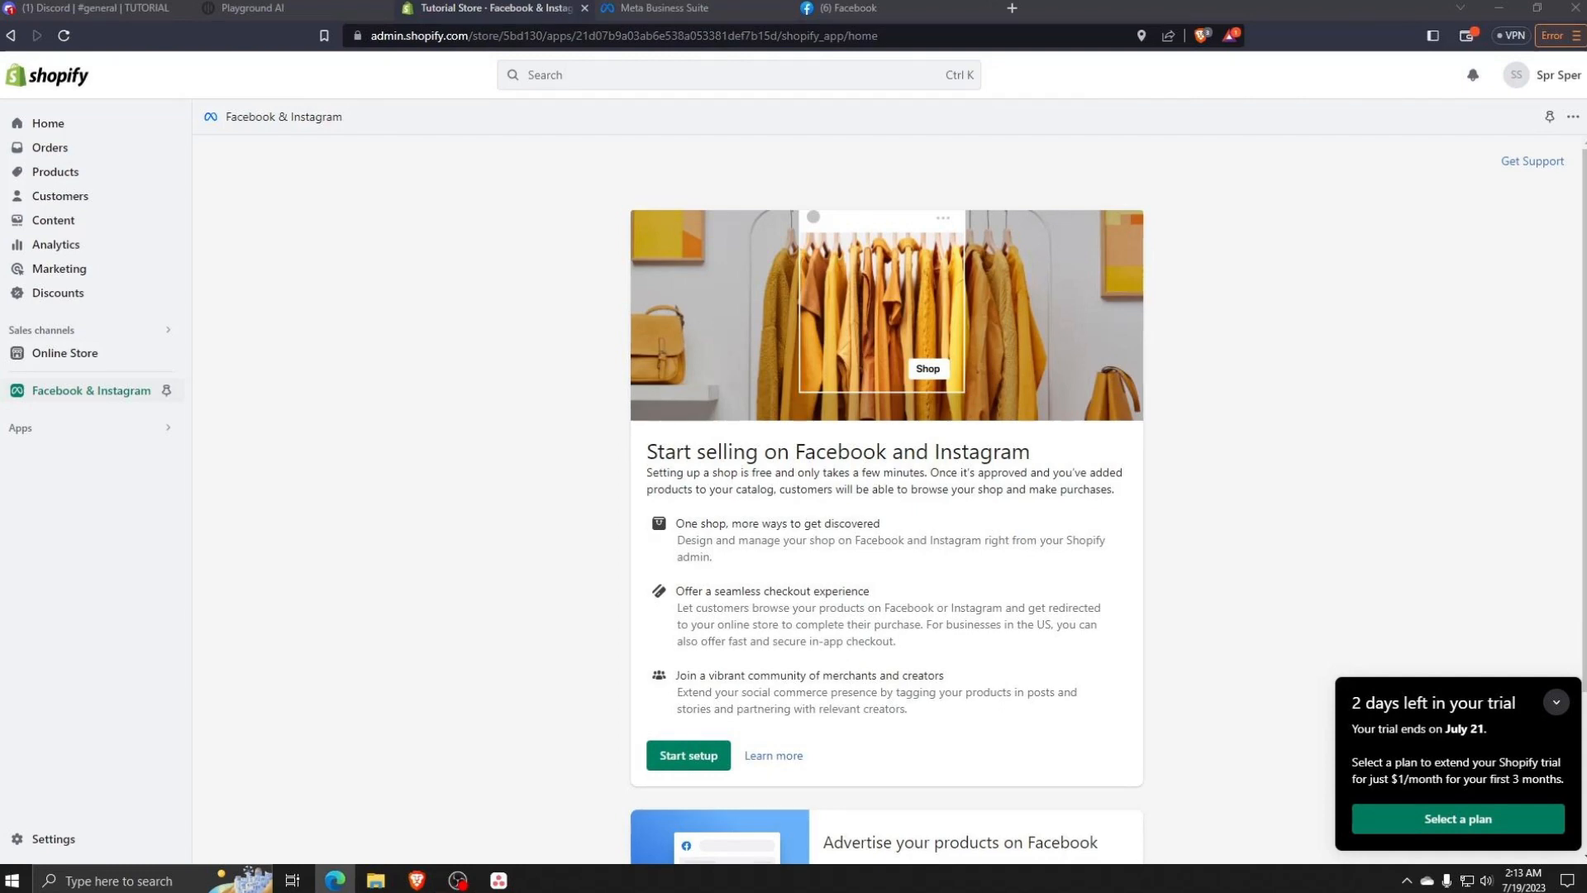
{"action": "scroll", "coordinate": [705, 495], "scroll_direction": "down", "scroll_amount": 3}
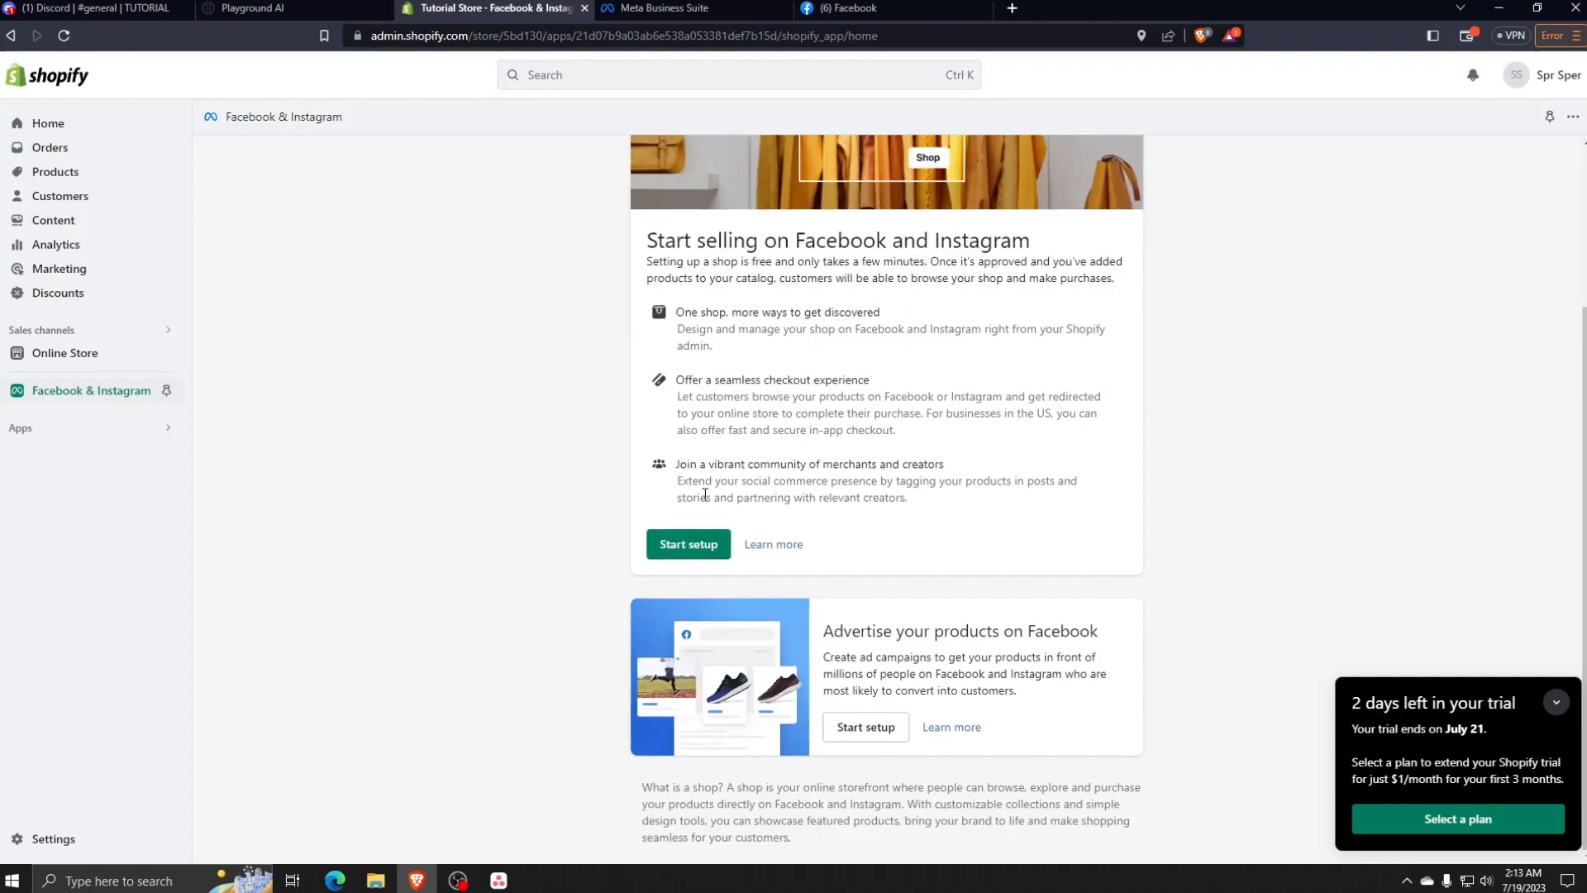
{"action": "left_click", "coordinate": [683, 554]}
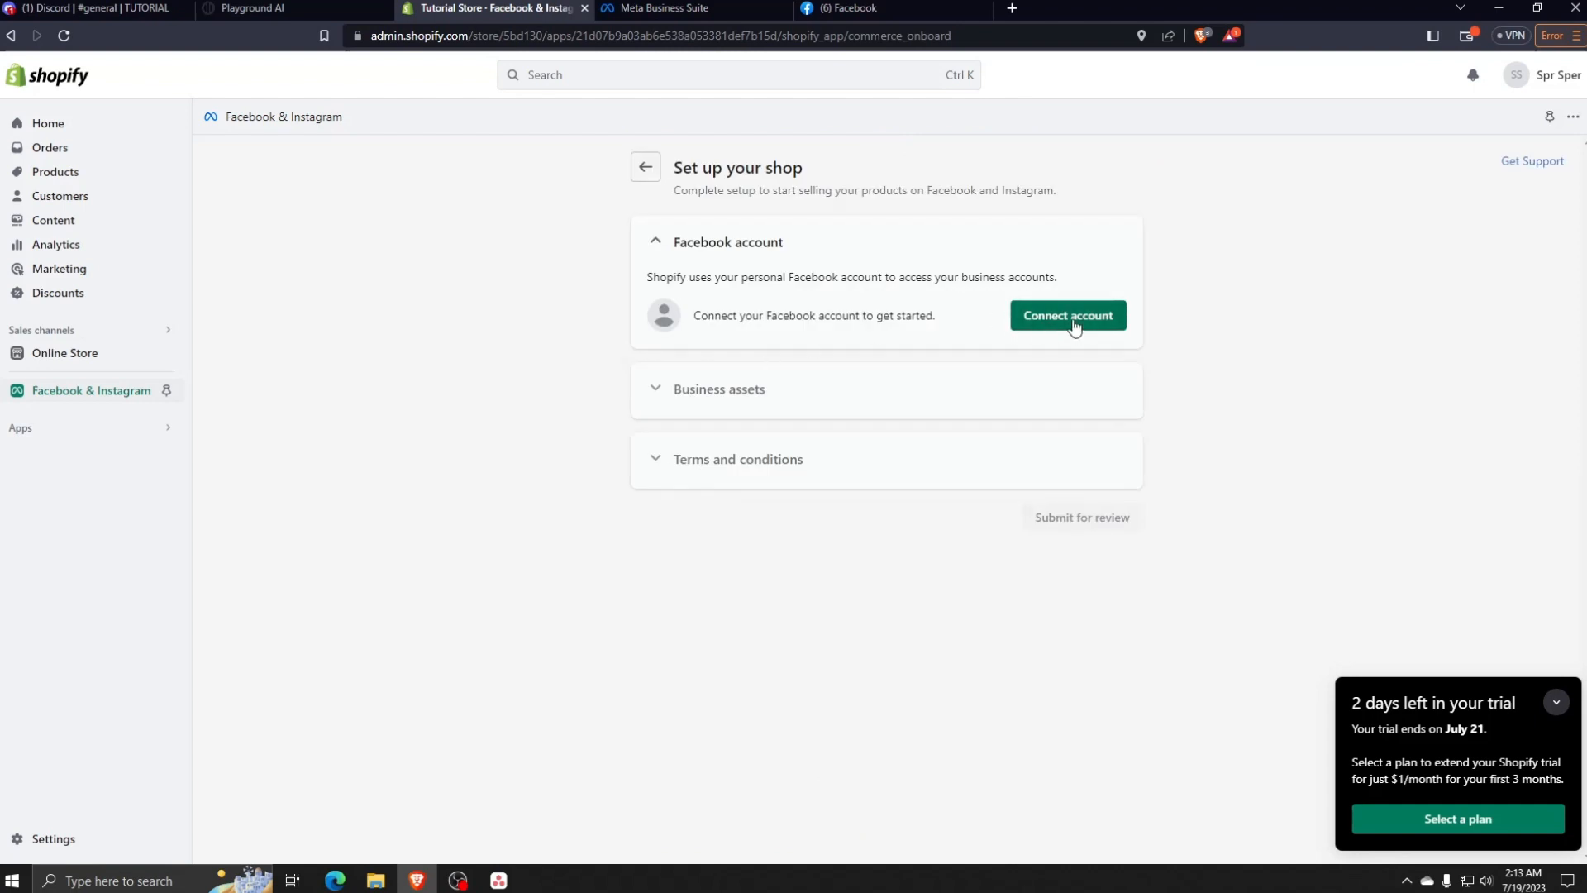
{"action": "left_click", "coordinate": [1071, 318]}
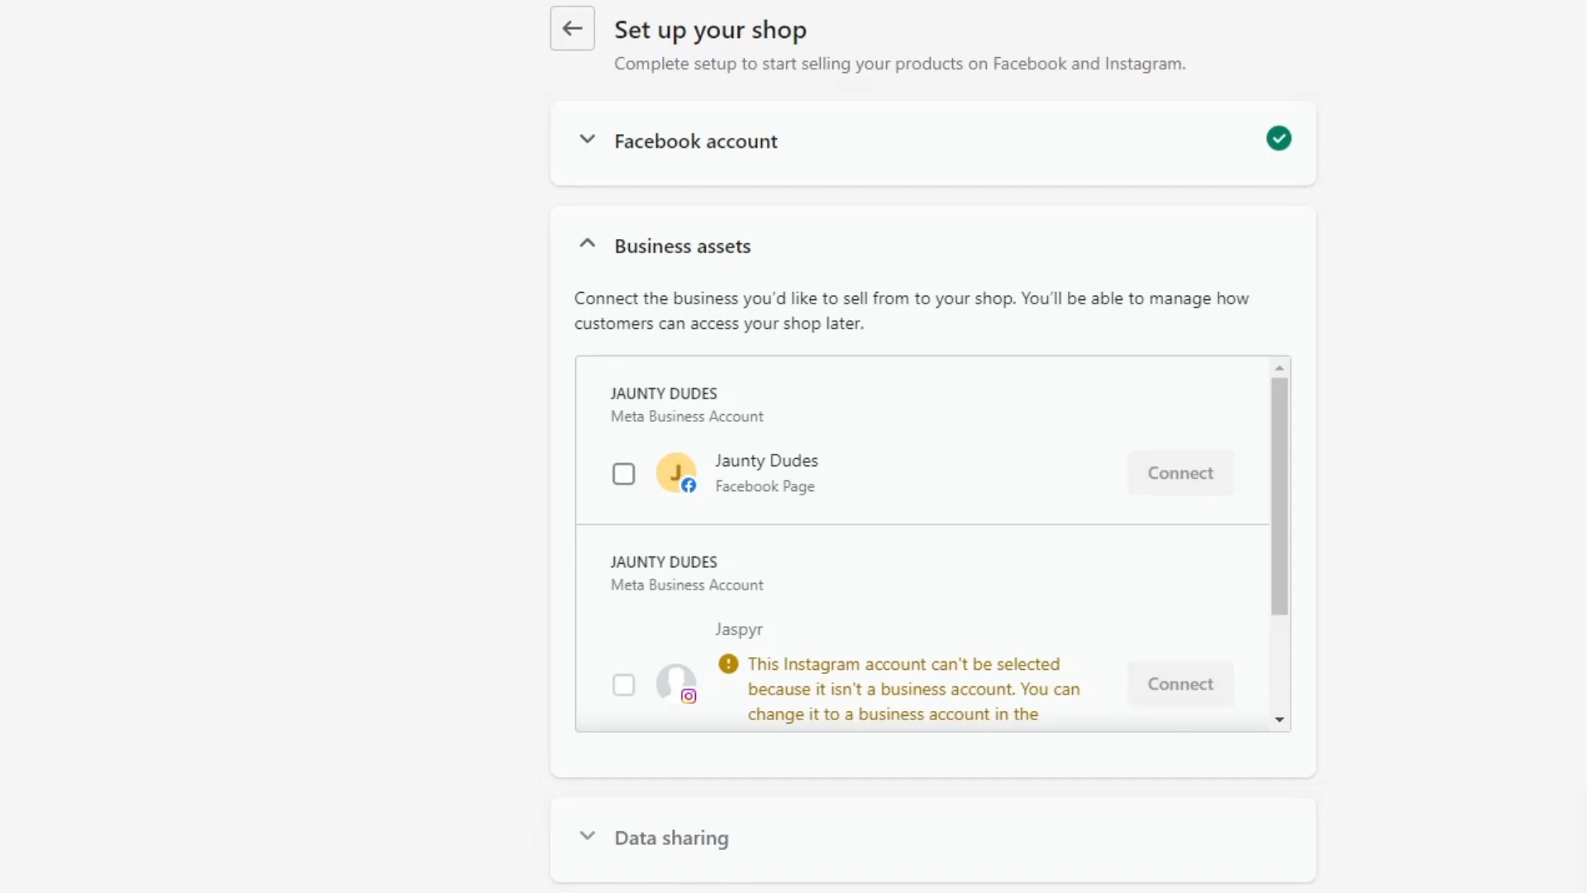
Select the Jaunty Dudes Facebook Page in the business assets and connect it to the shop
{"action": "scroll", "coordinate": [873, 451], "scroll_direction": "down", "scroll_amount": 2}
{"action": "scroll", "coordinate": [833, 450], "scroll_direction": "up", "scroll_amount": 2}
{"action": "scroll", "coordinate": [933, 438], "scroll_direction": "down", "scroll_amount": 2}
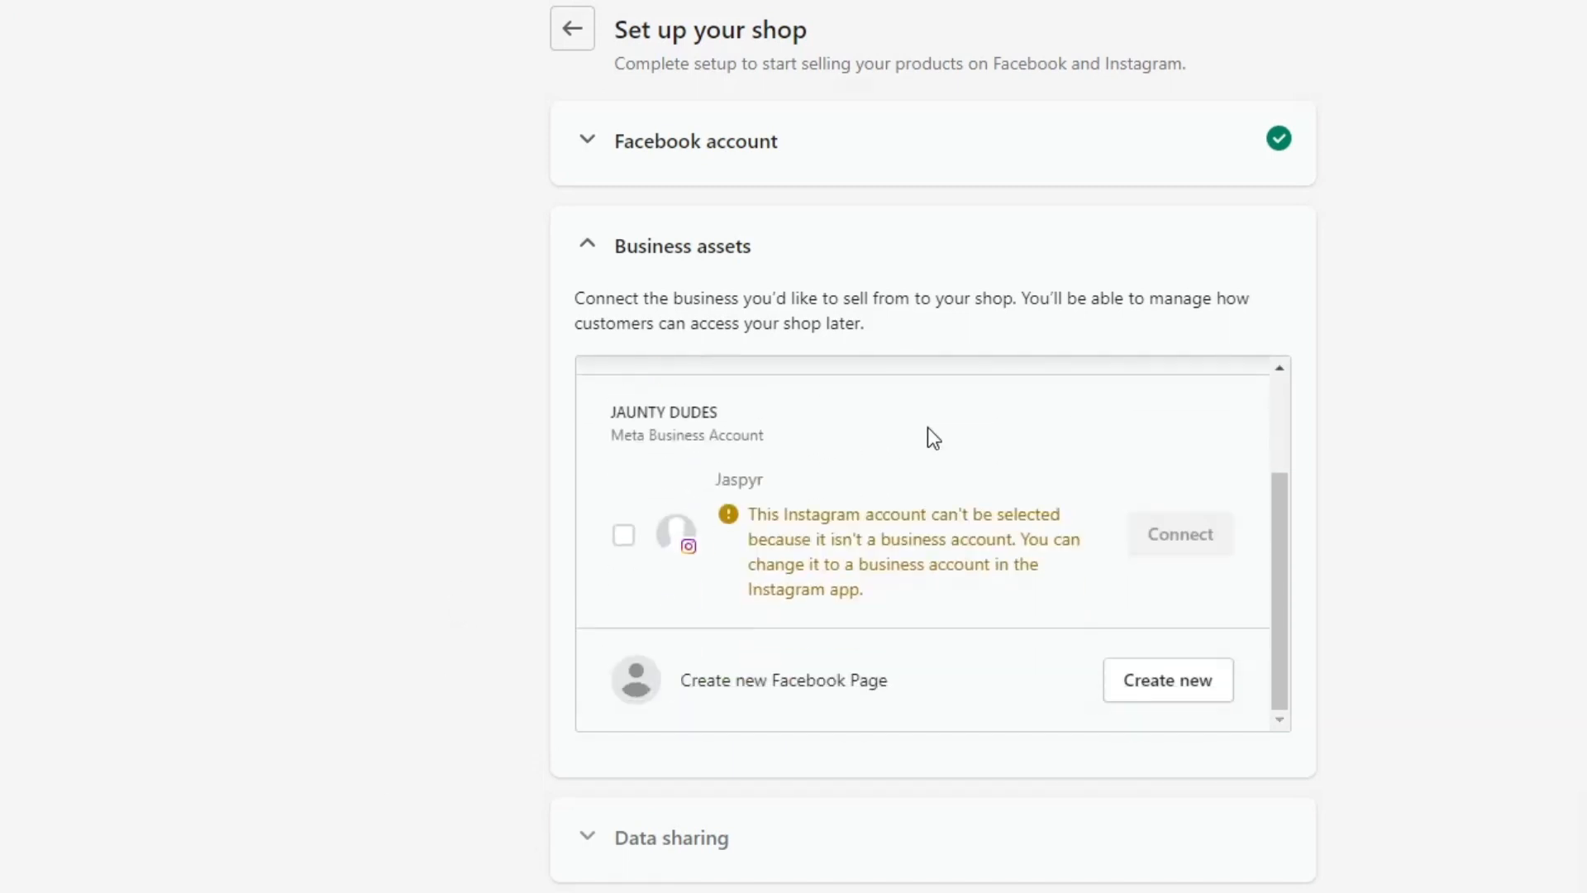
{"action": "scroll", "coordinate": [923, 433], "scroll_direction": "up", "scroll_amount": 2}
{"action": "left_click", "coordinate": [625, 474]}
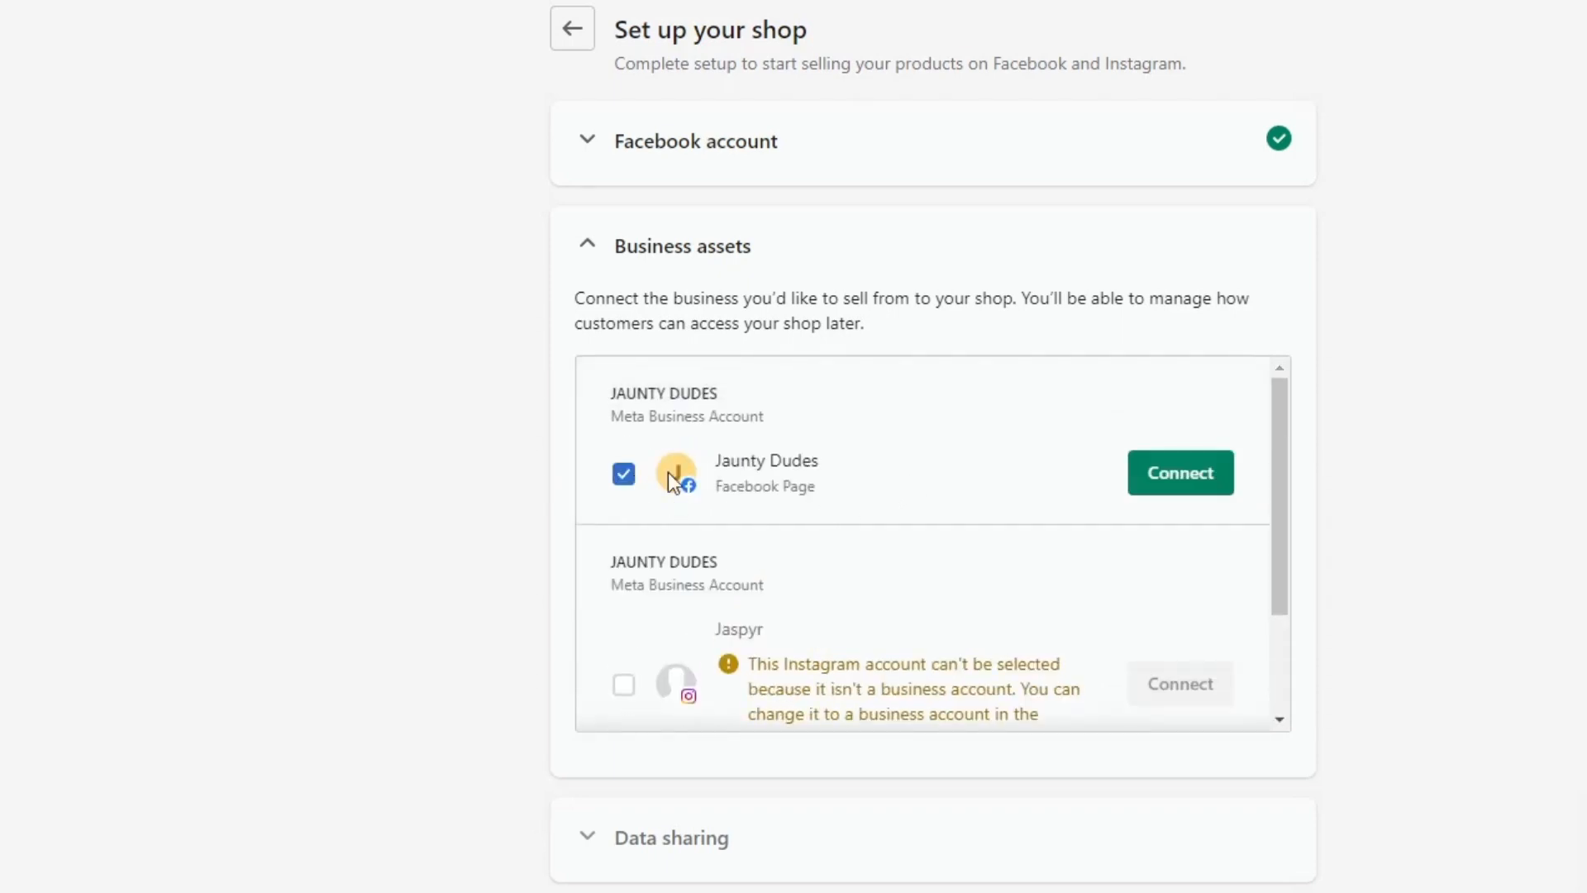
{"action": "left_click", "coordinate": [1158, 478]}
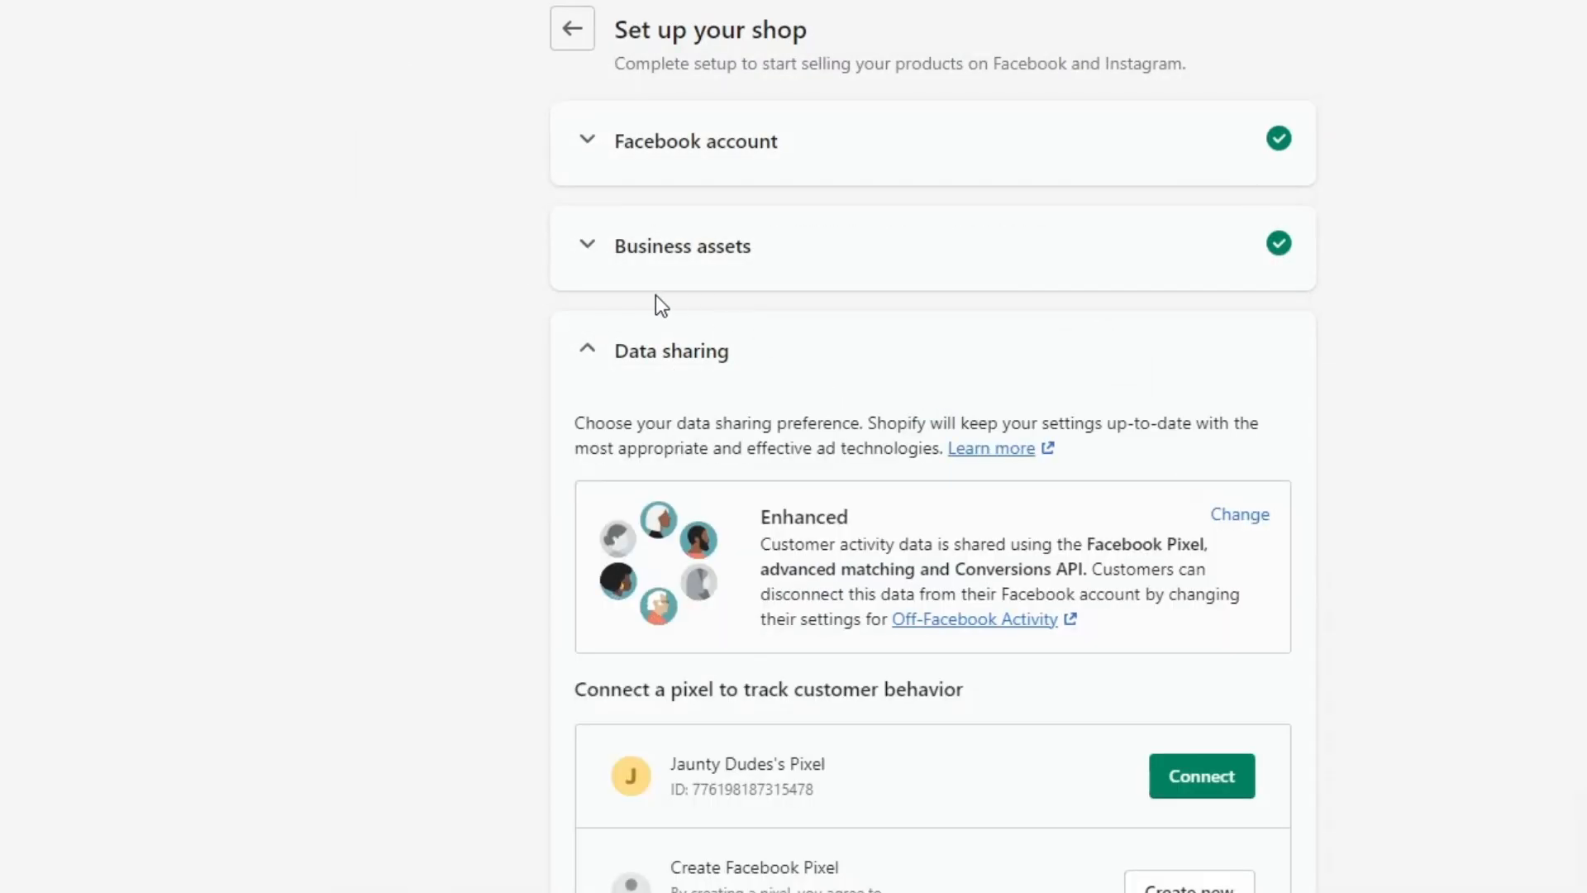
{"action": "left_click", "coordinate": [602, 263]}
{"action": "left_click", "coordinate": [602, 262]}
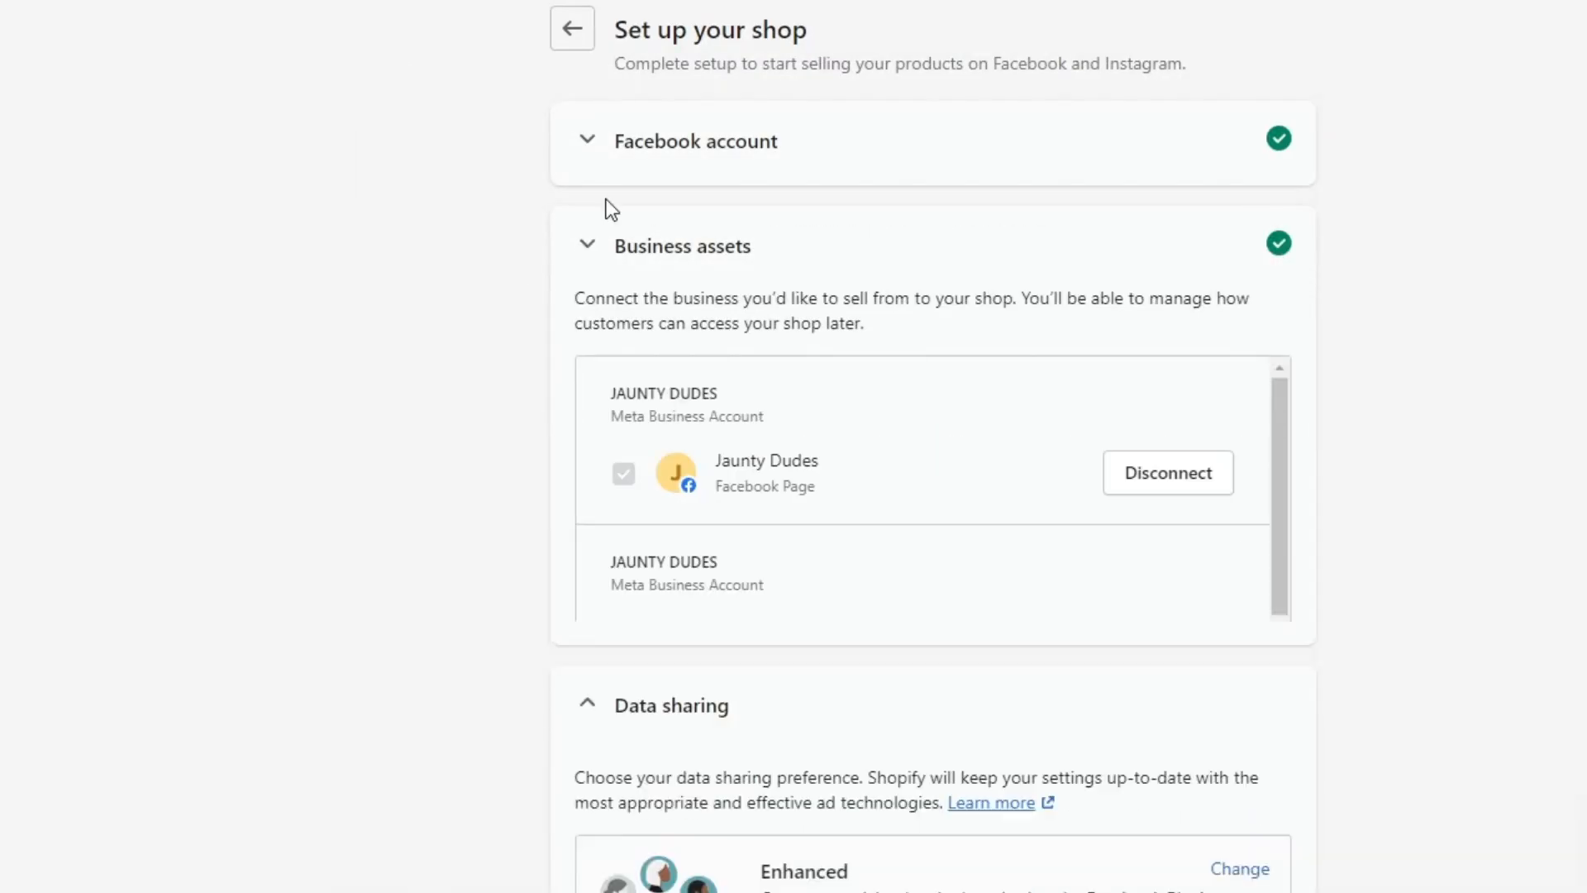
{"action": "scroll", "coordinate": [629, 430], "scroll_direction": "down", "scroll_amount": 2}
{"action": "scroll", "coordinate": [588, 400], "scroll_direction": "up", "scroll_amount": 2}
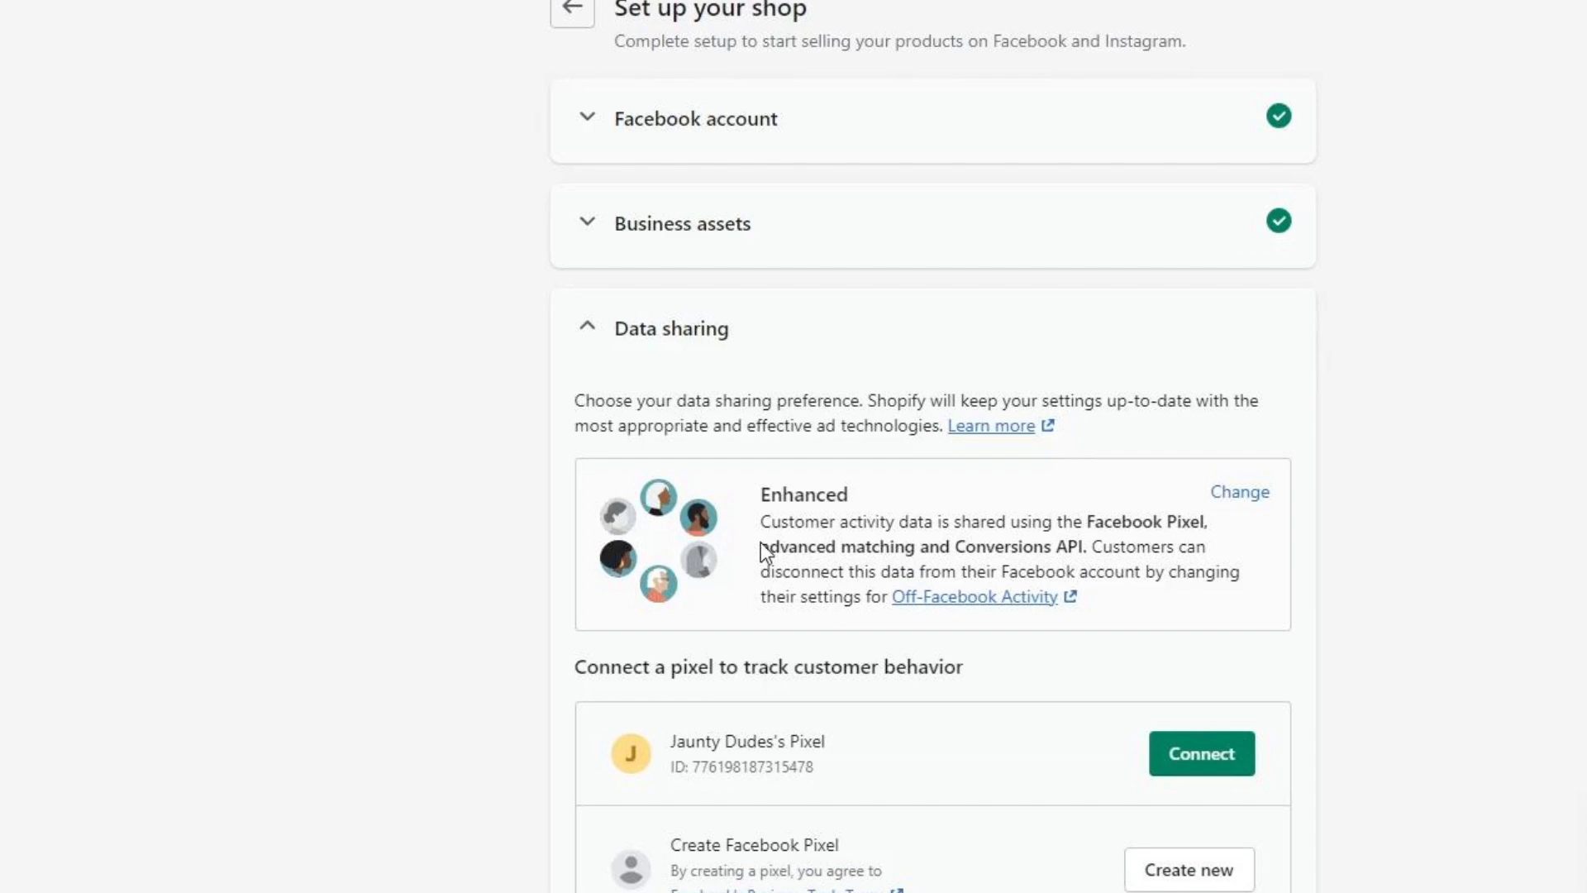
{"action": "left_click", "coordinate": [1196, 762]}
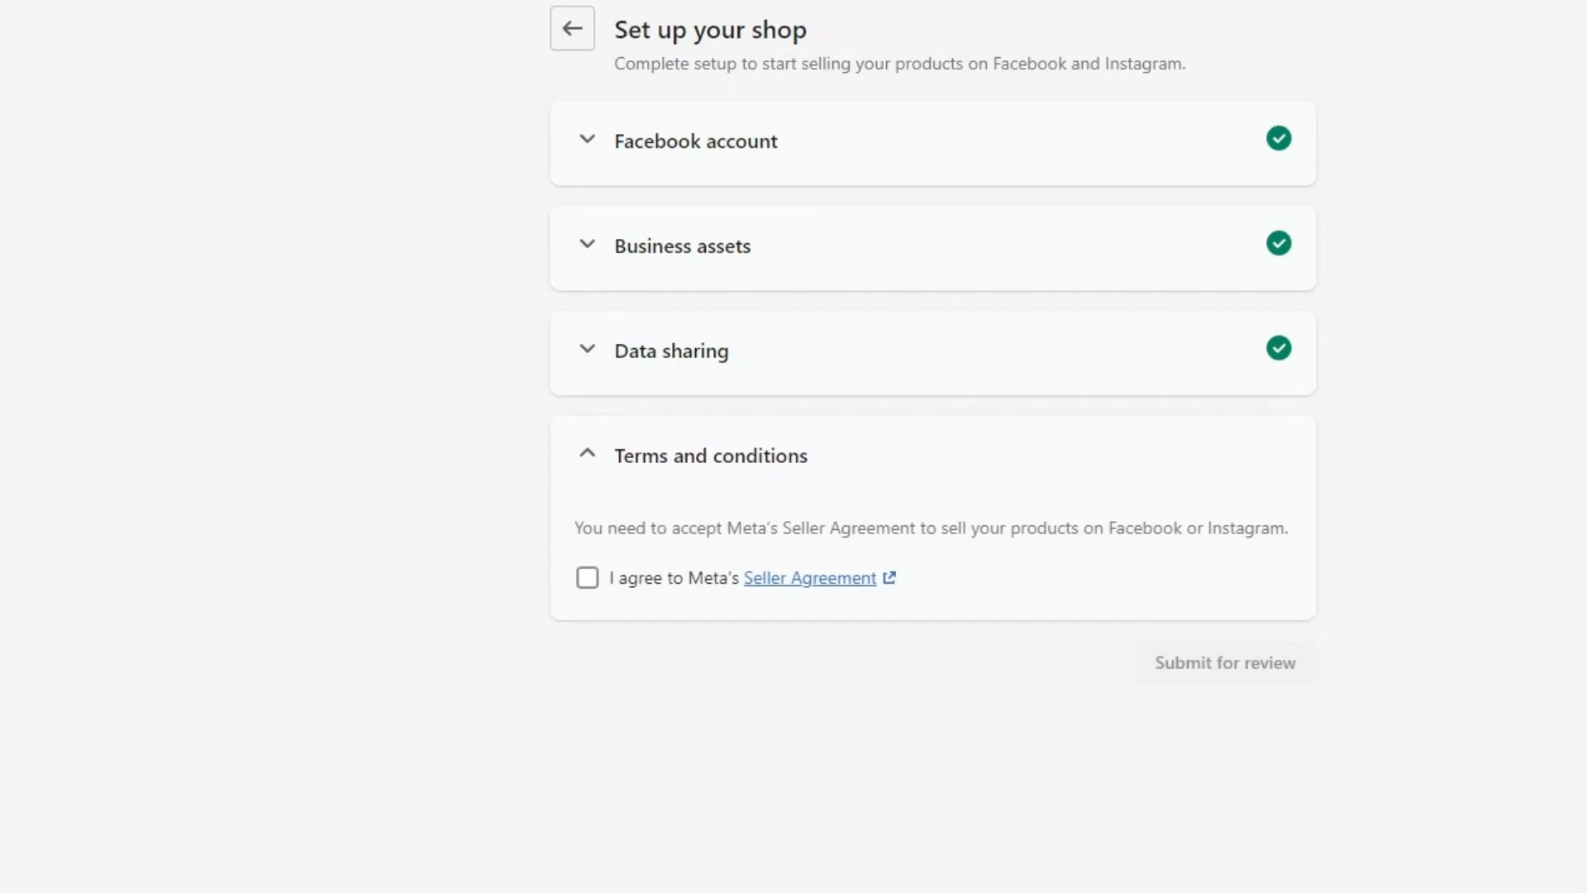
Review the completed setup sections and change the data sharing preference to Maximum
{"action": "left_click", "coordinate": [723, 253]}
{"action": "left_click", "coordinate": [624, 252]}
{"action": "left_click", "coordinate": [616, 250]}
{"action": "left_click", "coordinate": [616, 249]}
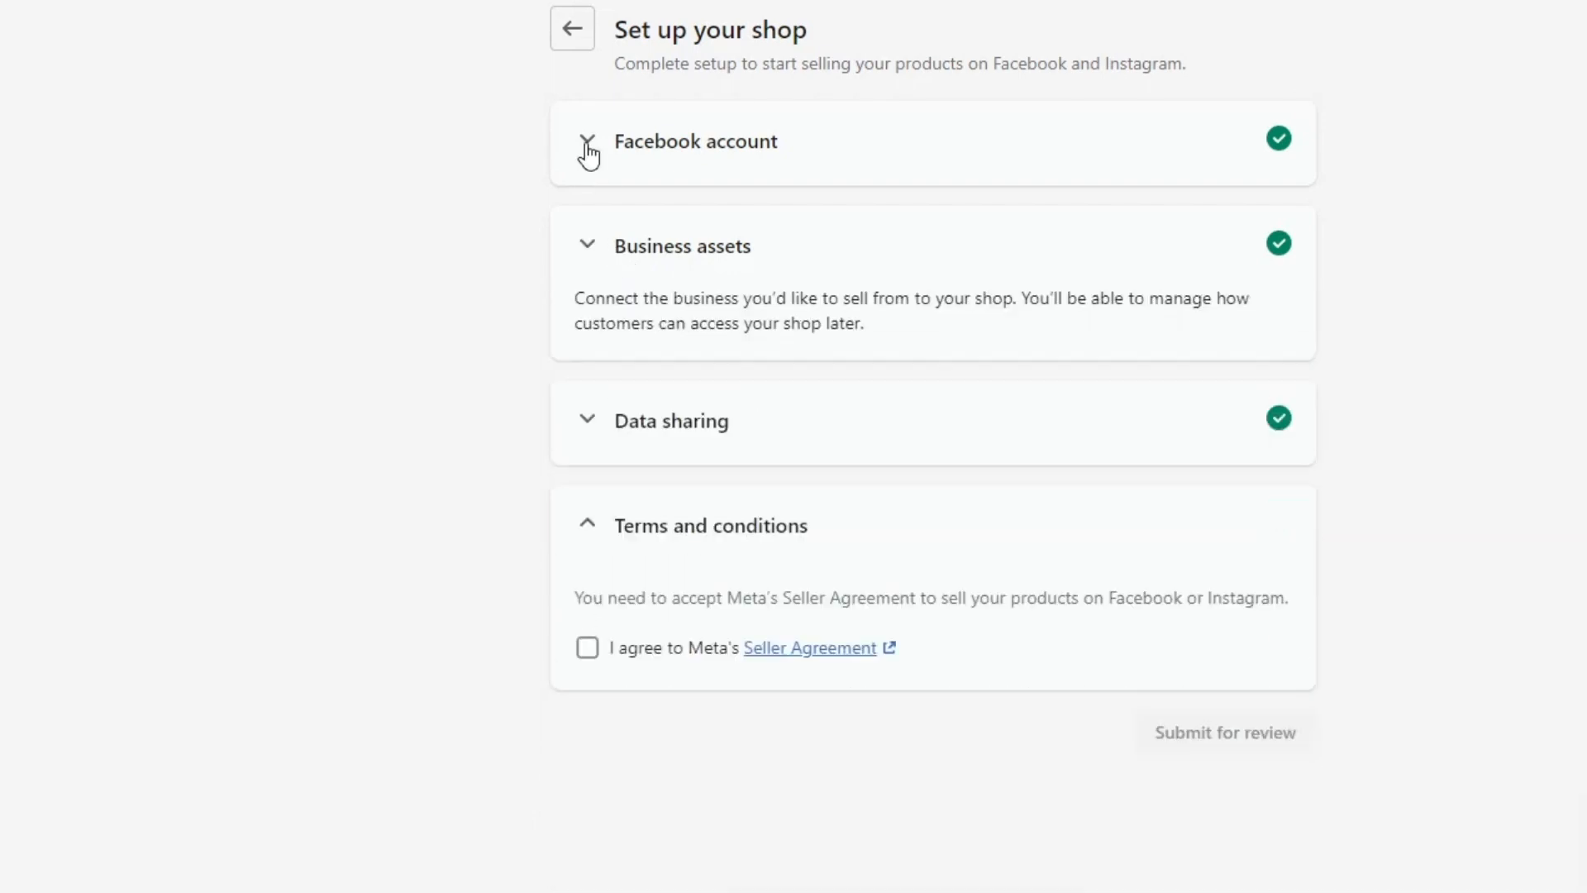
{"action": "left_click", "coordinate": [588, 147]}
{"action": "left_click", "coordinate": [588, 147]}
{"action": "left_click", "coordinate": [592, 355]}
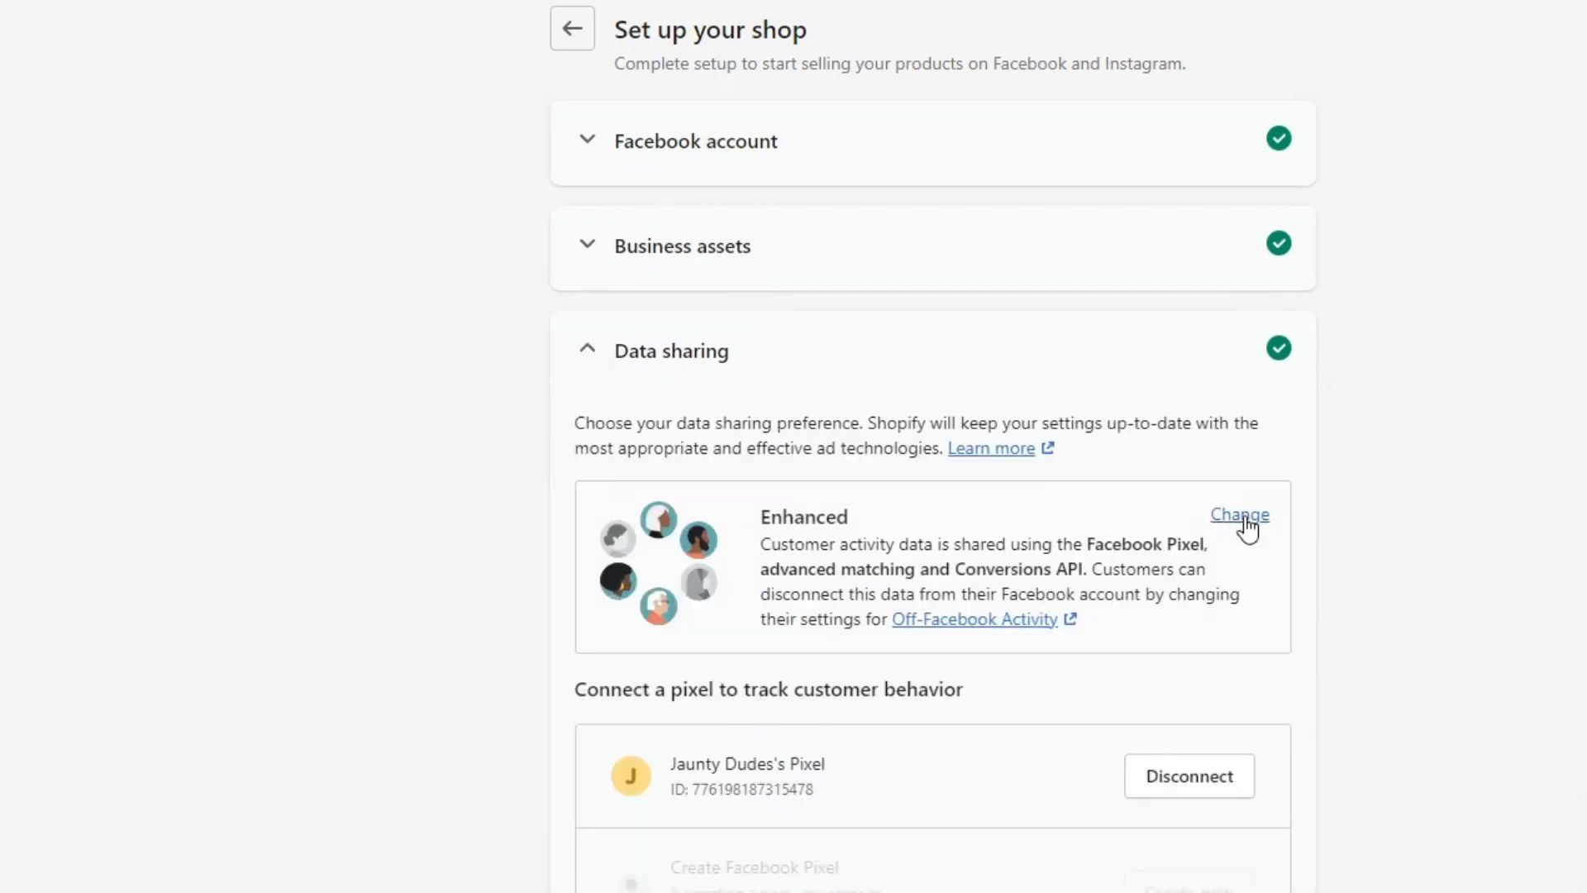
{"action": "left_click", "coordinate": [1244, 520]}
{"action": "left_click", "coordinate": [1114, 498]}
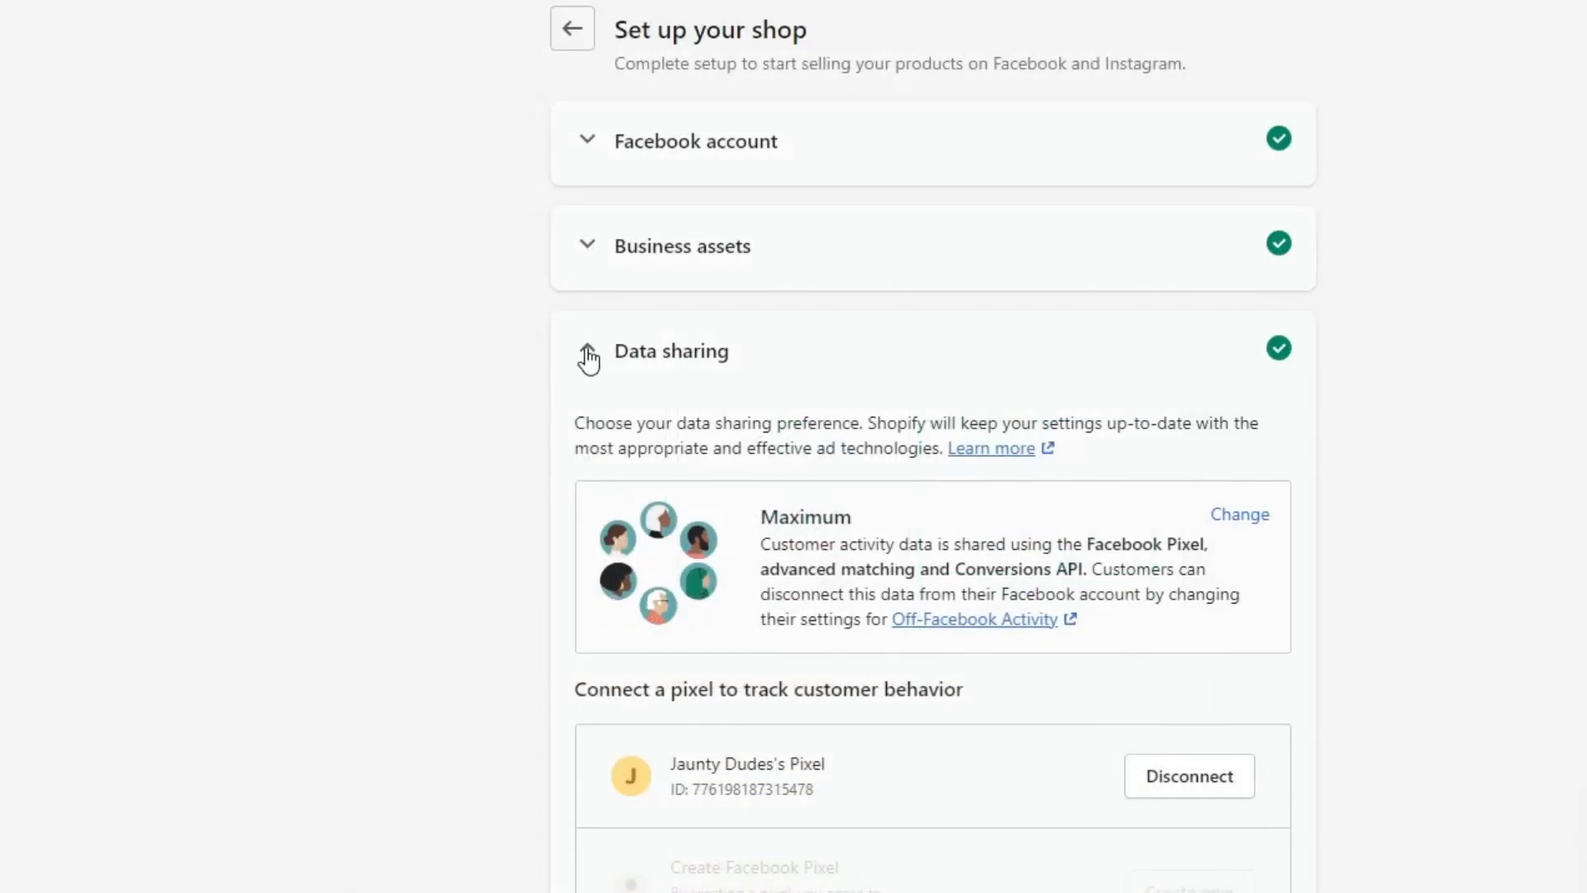
{"action": "left_click", "coordinate": [588, 354]}
Agree to Meta's Seller Agreement in the terms and conditions and submit the shop for review
{"action": "left_click", "coordinate": [600, 461]}
{"action": "left_click", "coordinate": [600, 461]}
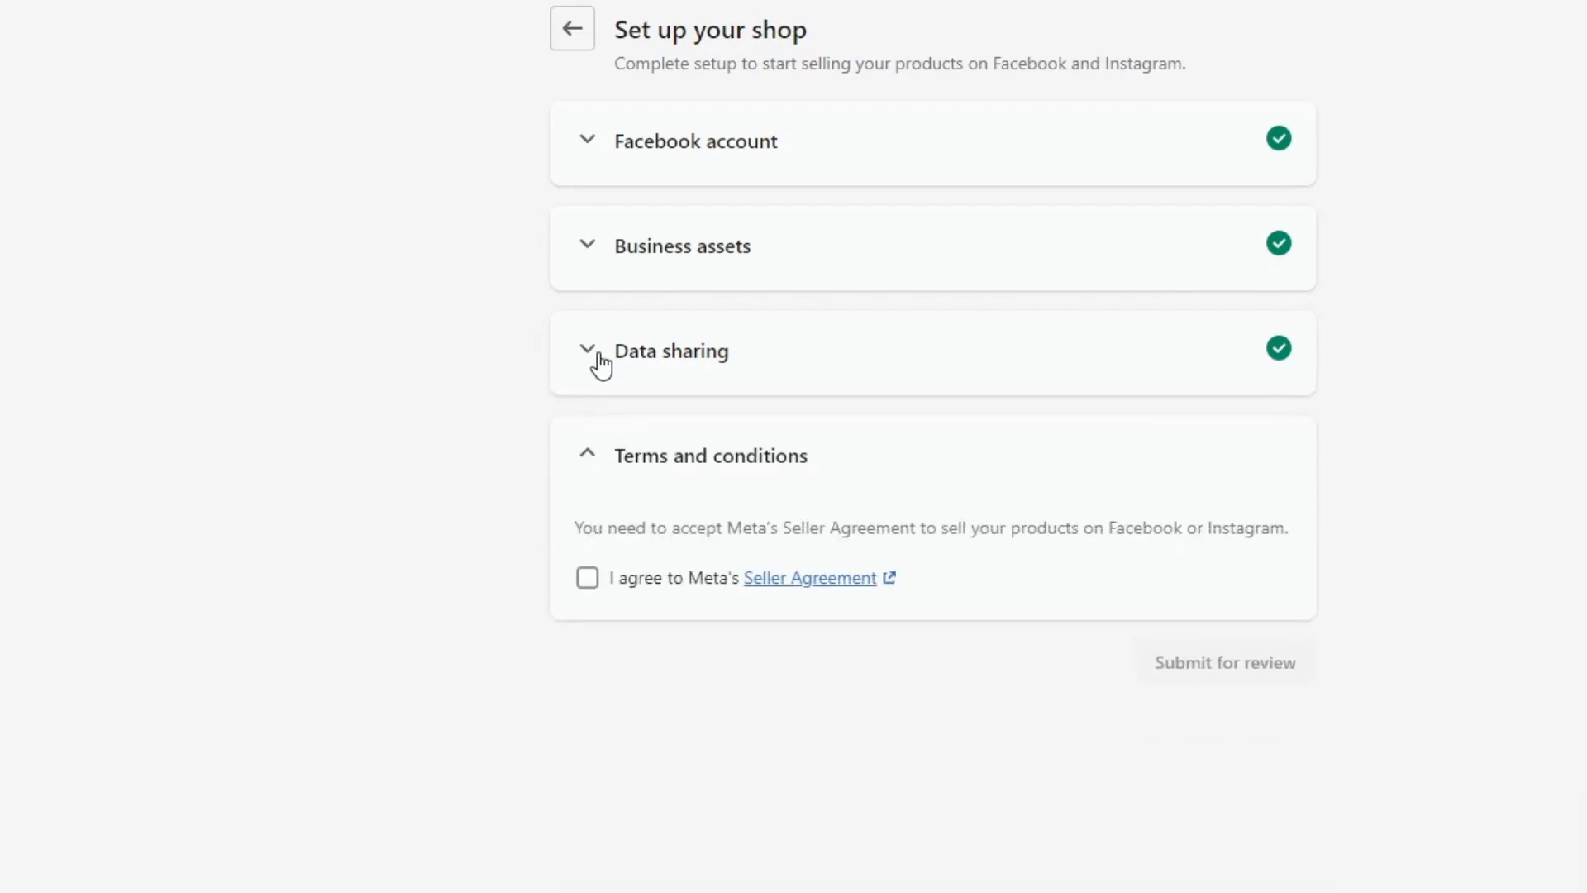
{"action": "left_click", "coordinate": [588, 353]}
{"action": "left_click", "coordinate": [588, 354]}
{"action": "left_click", "coordinate": [587, 577]}
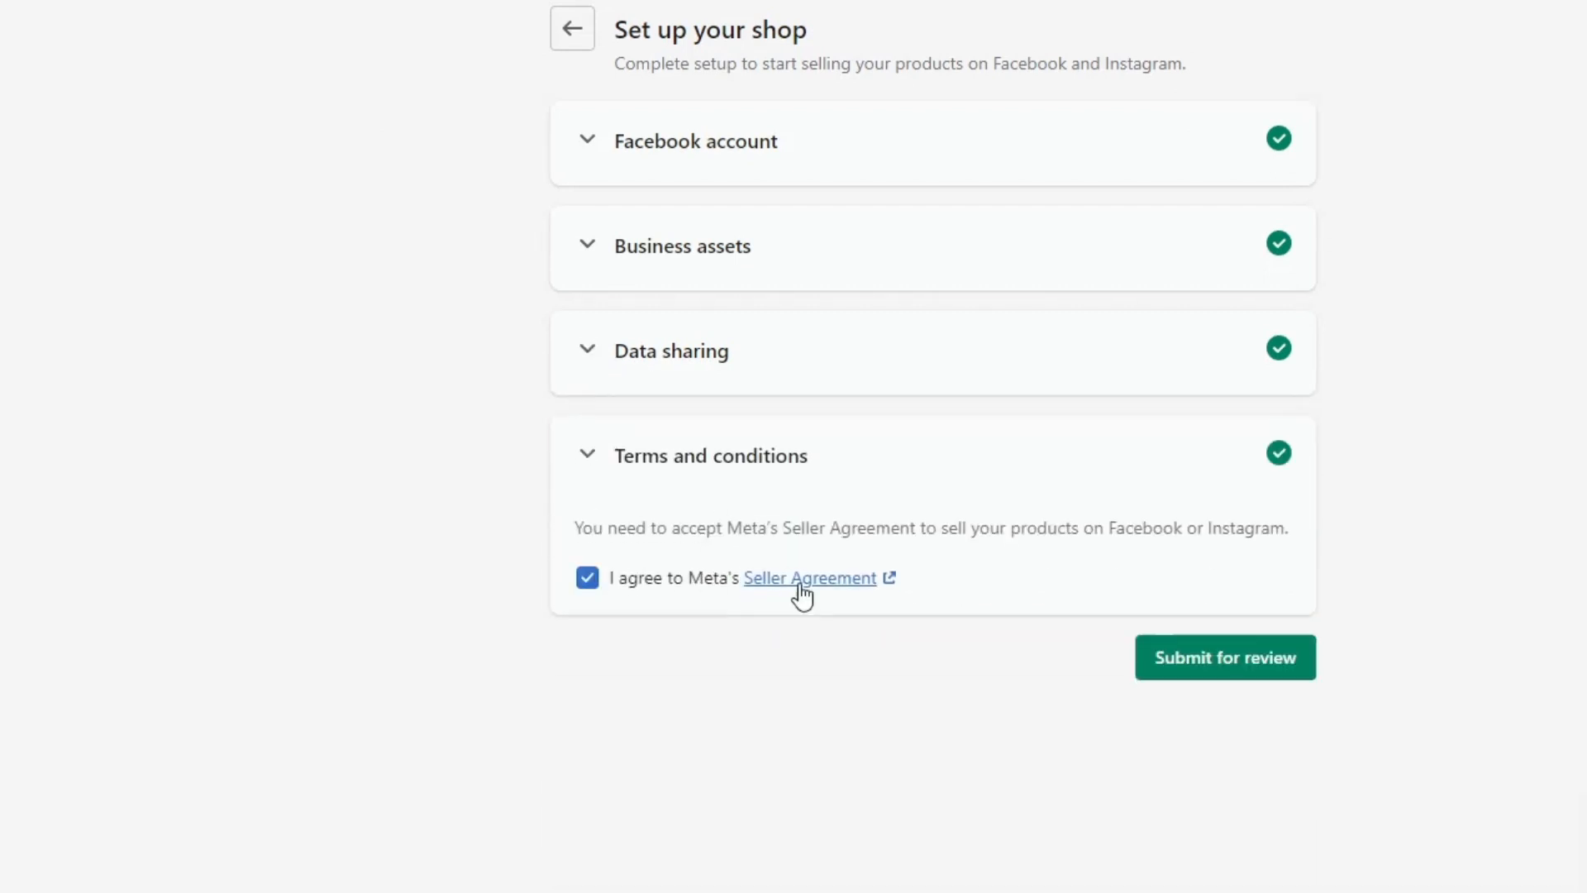
{"action": "left_click", "coordinate": [1223, 556]}
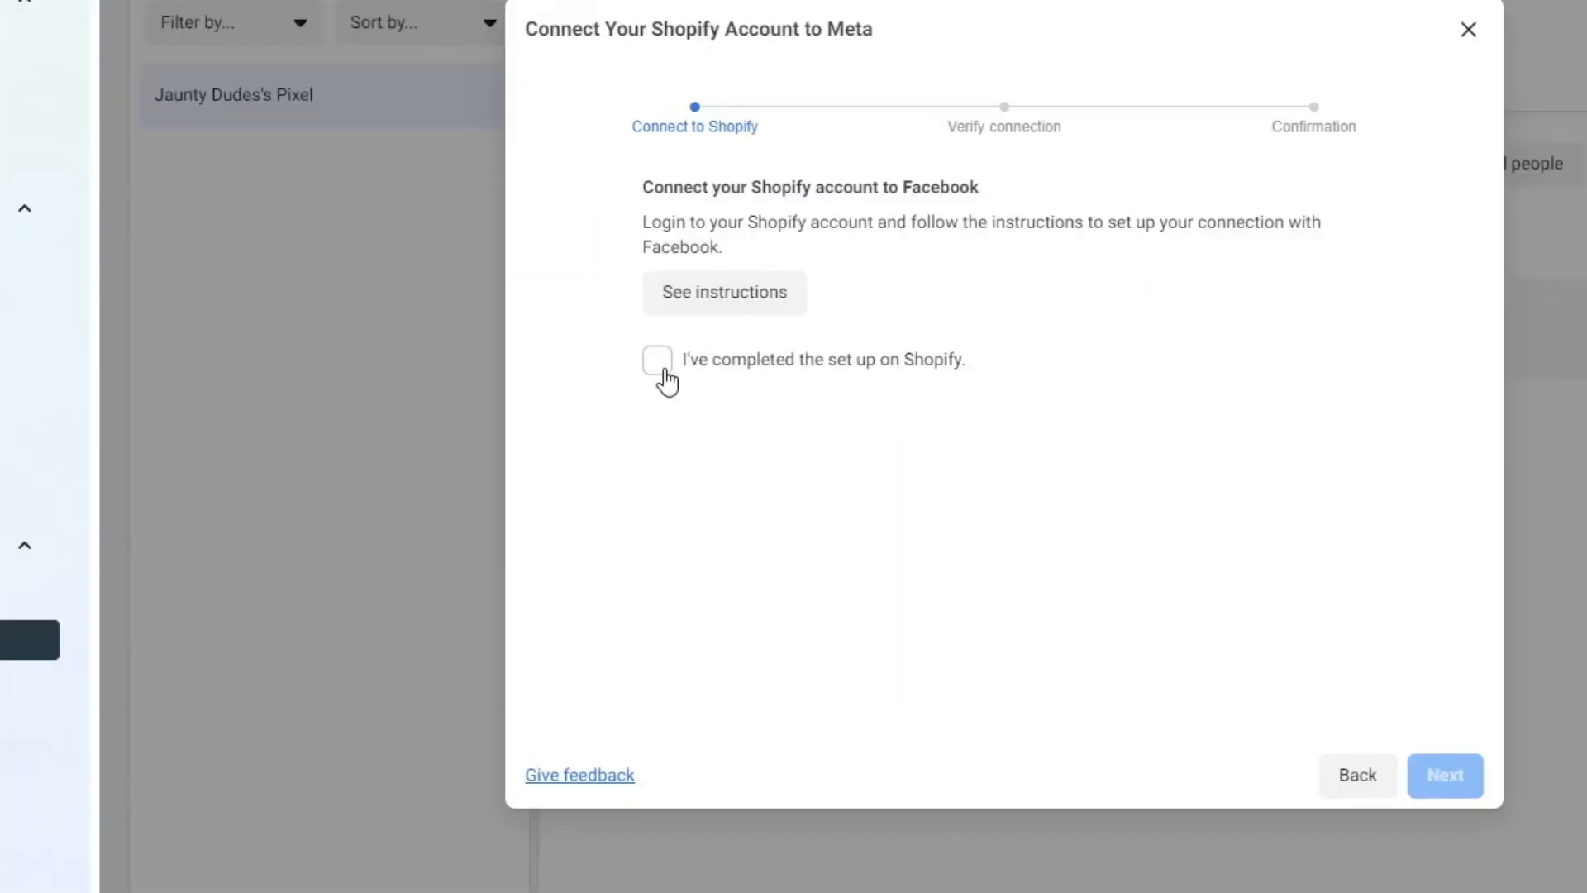
Confirm in Meta's Shopify connection dialog that the Shopify setup is completed, continue, and dismiss the sales channel review notice in Shopify
{"action": "left_click", "coordinate": [666, 372]}
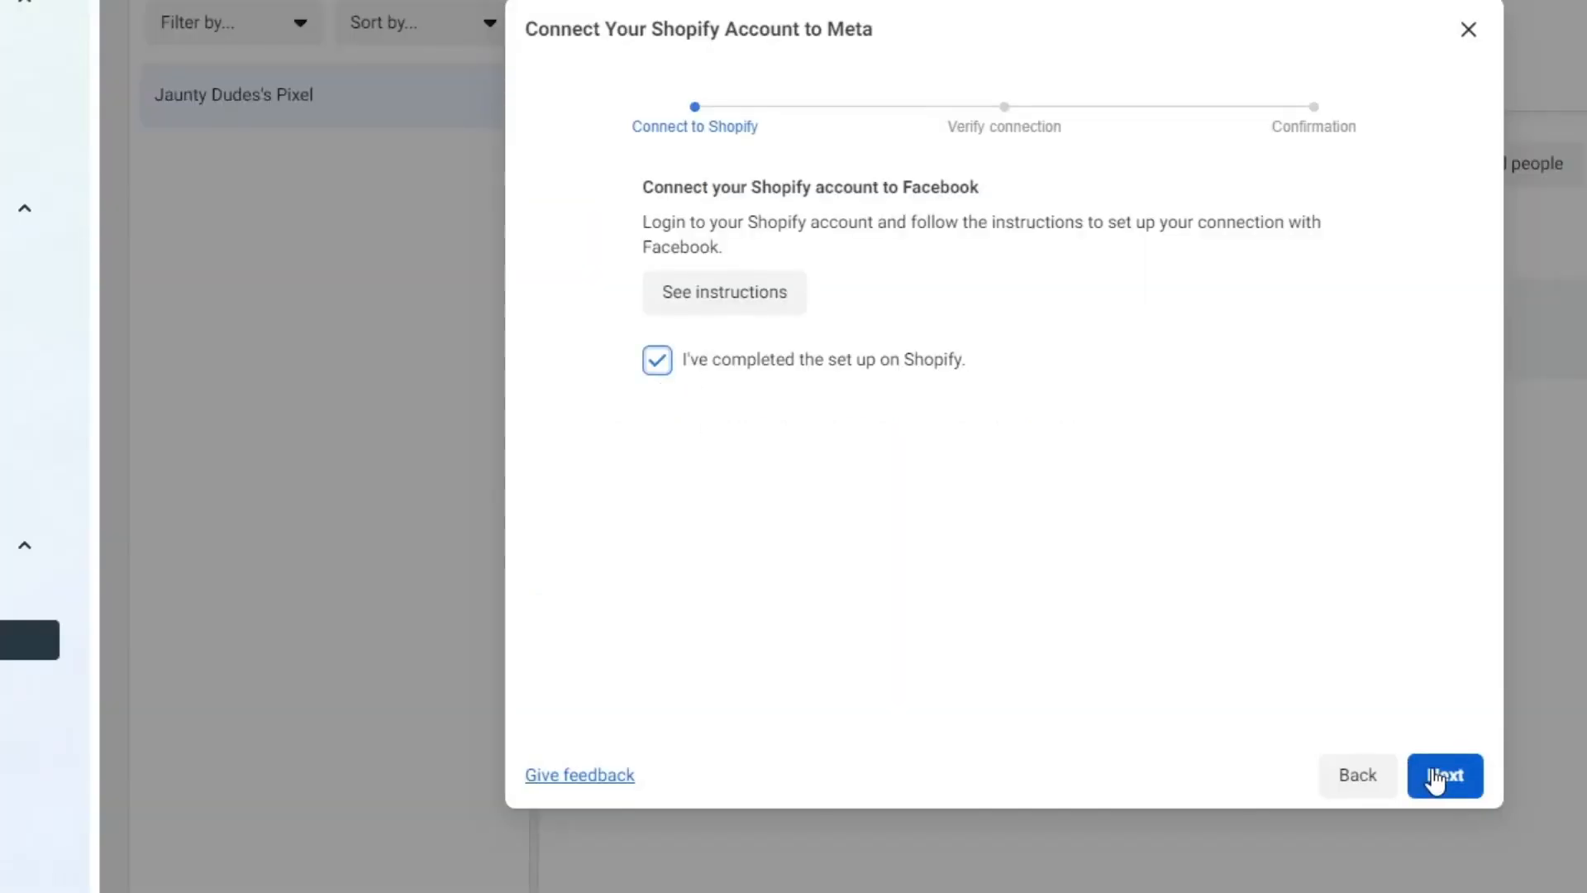
{"action": "left_click", "coordinate": [1437, 777]}
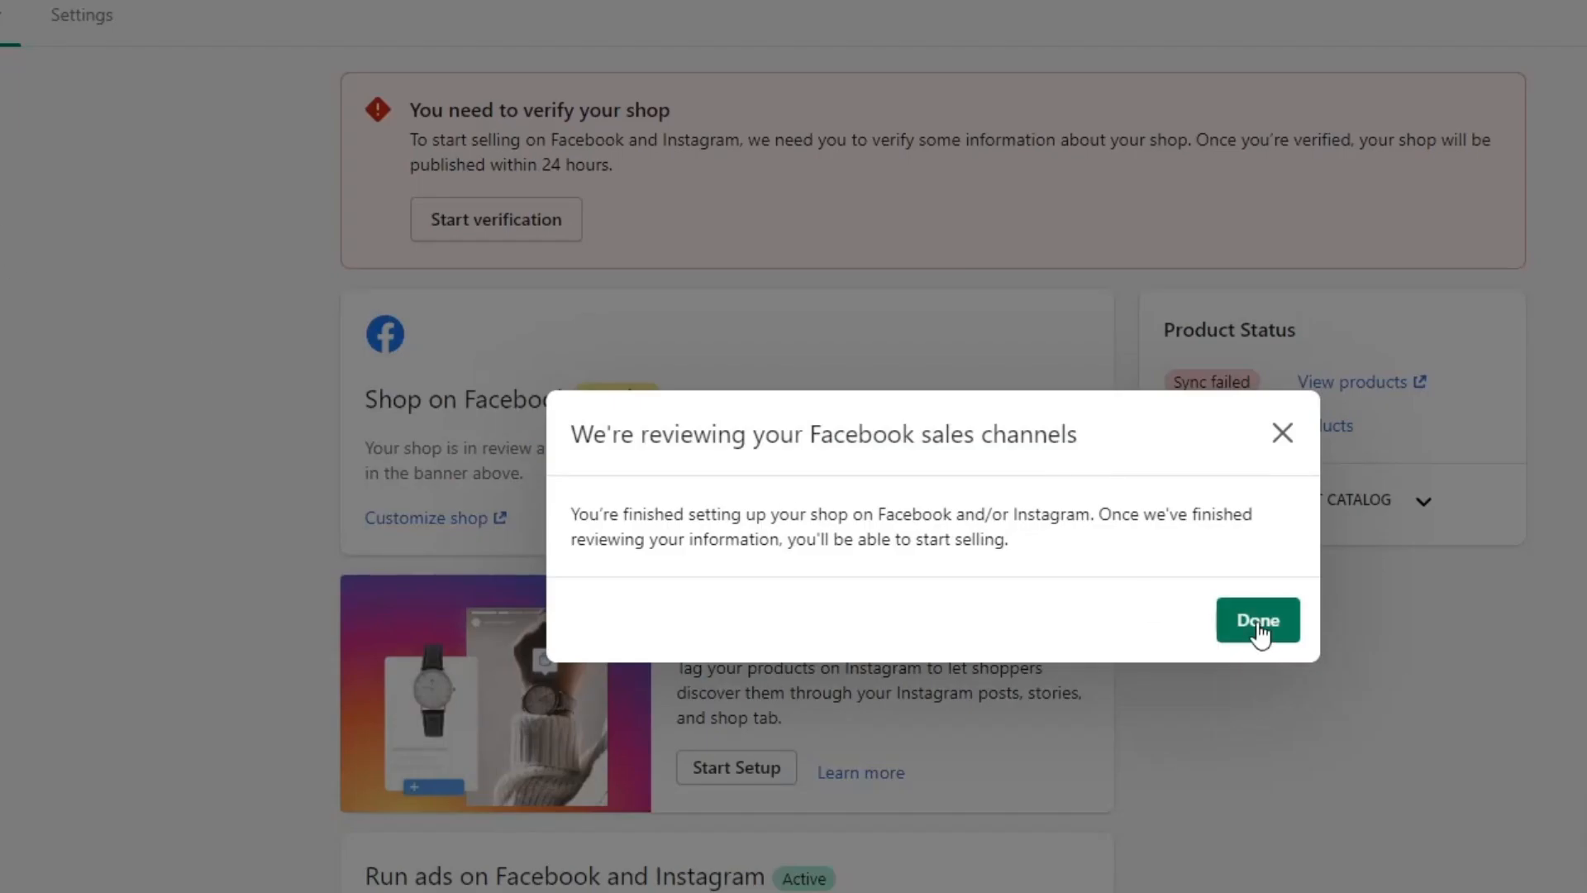
{"action": "left_click", "coordinate": [1259, 621]}
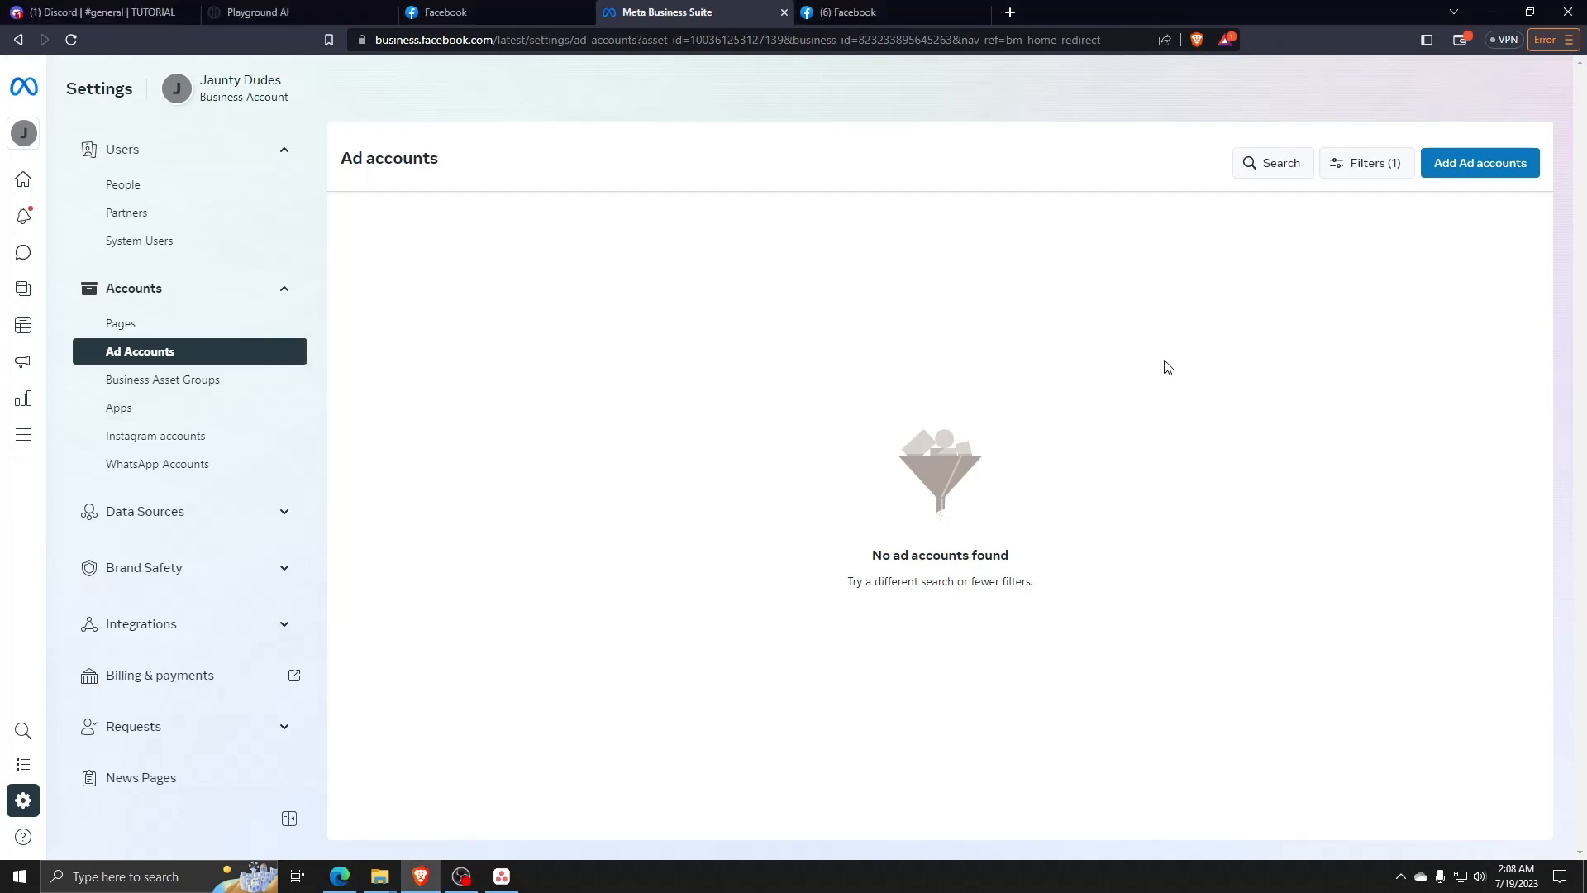
Create a new ad account named JauntyDudes01 with the default time zone and currency, agreeing to Meta's terms and skipping the payment info
{"action": "left_click", "coordinate": [1474, 164]}
{"action": "left_click", "coordinate": [707, 298]}
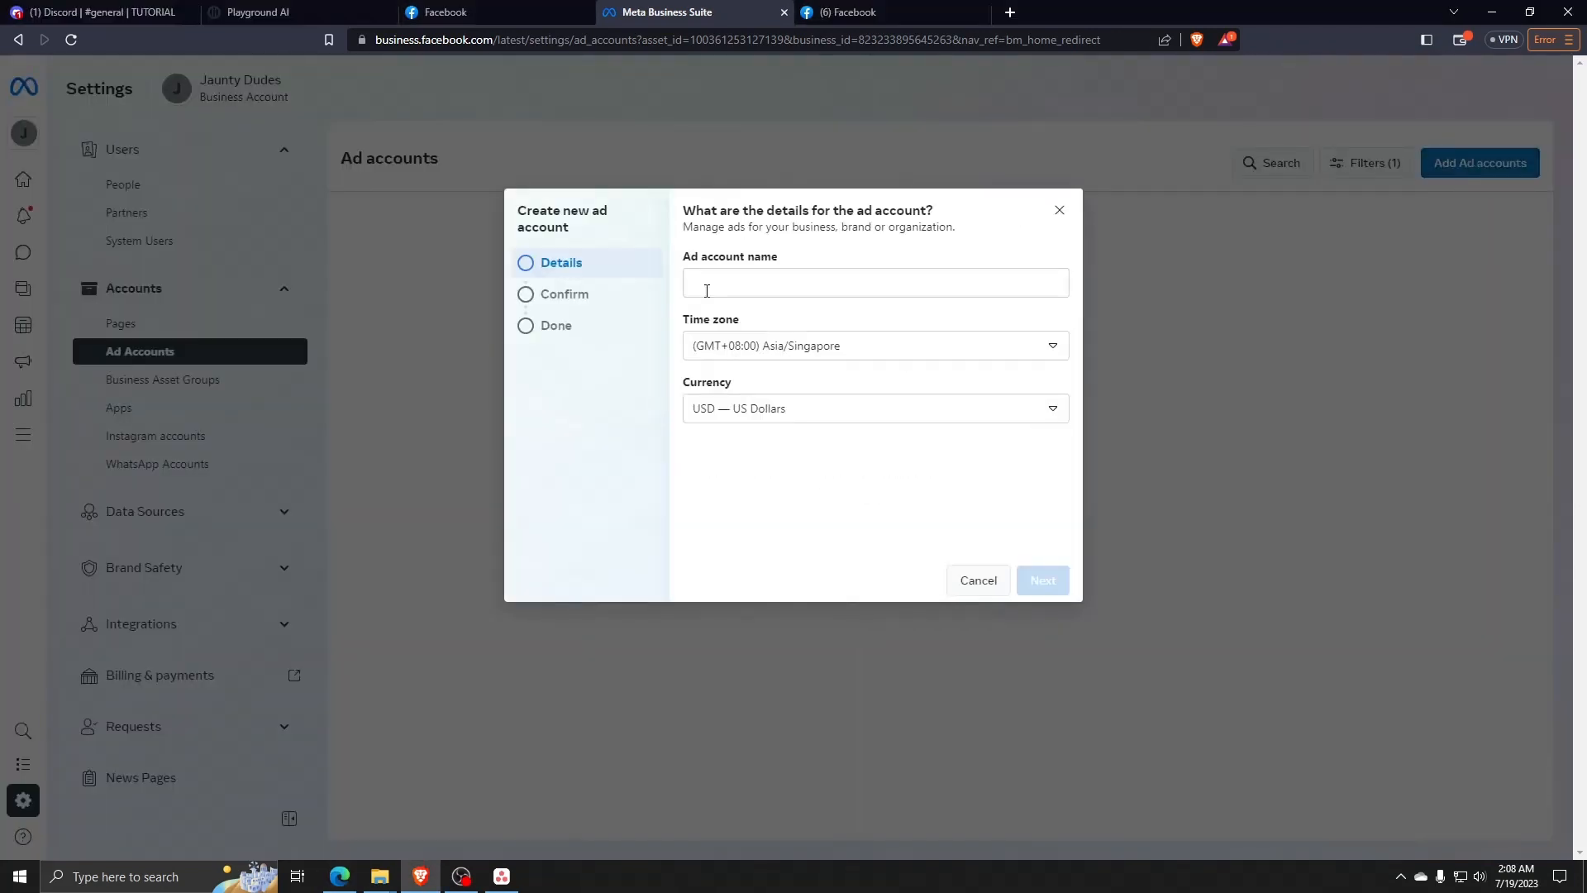
{"action": "left_click", "coordinate": [802, 290]}
{"action": "type", "text": "JauntyDudes01"}
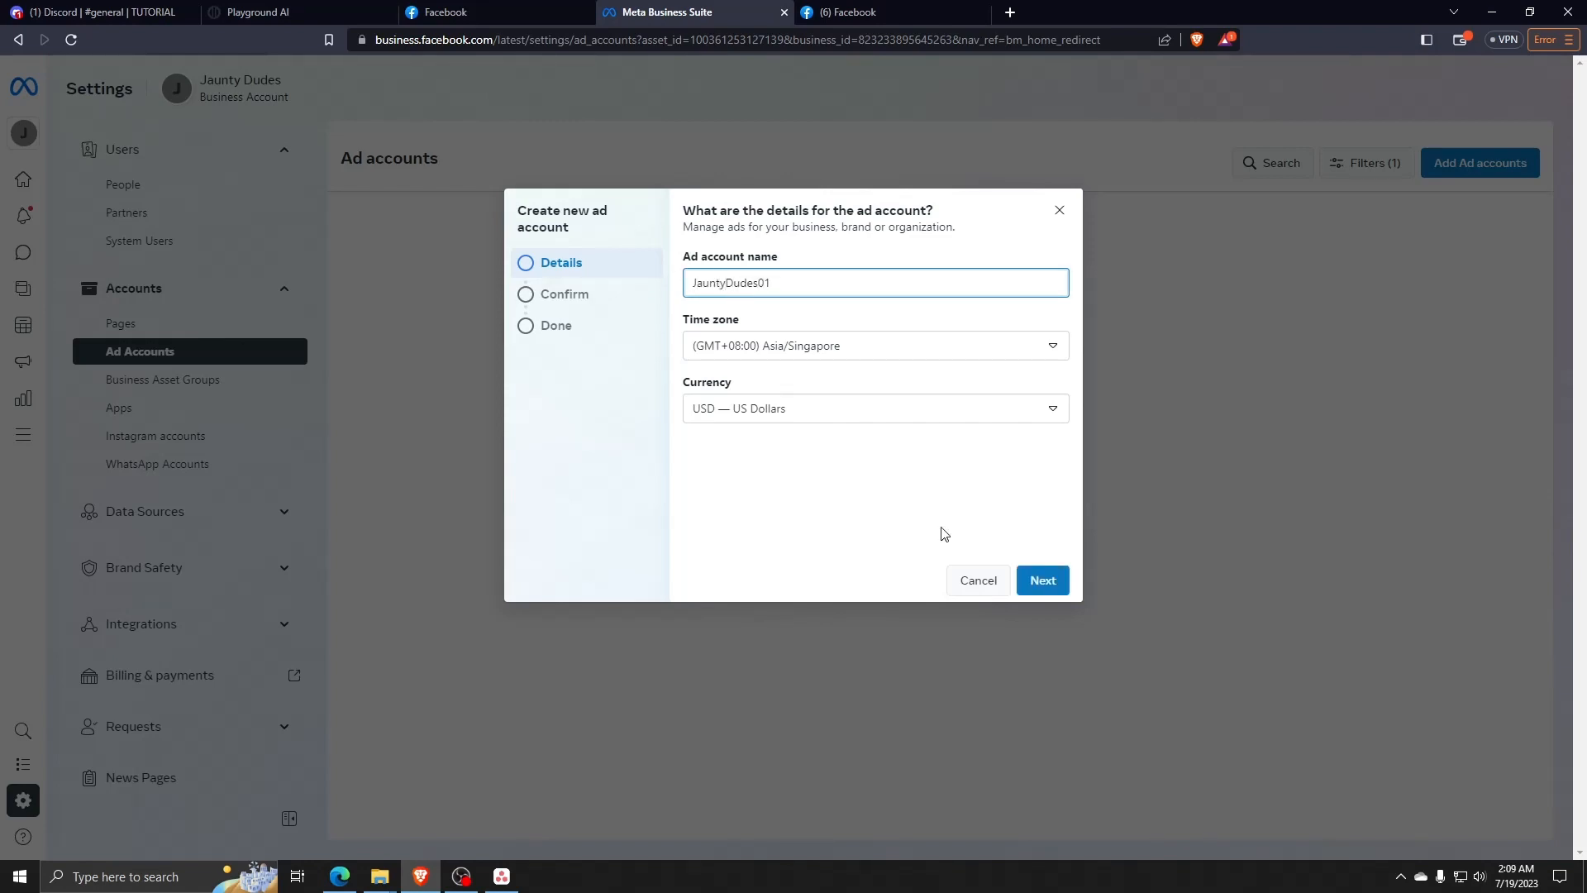
{"action": "key", "text": "Return"}
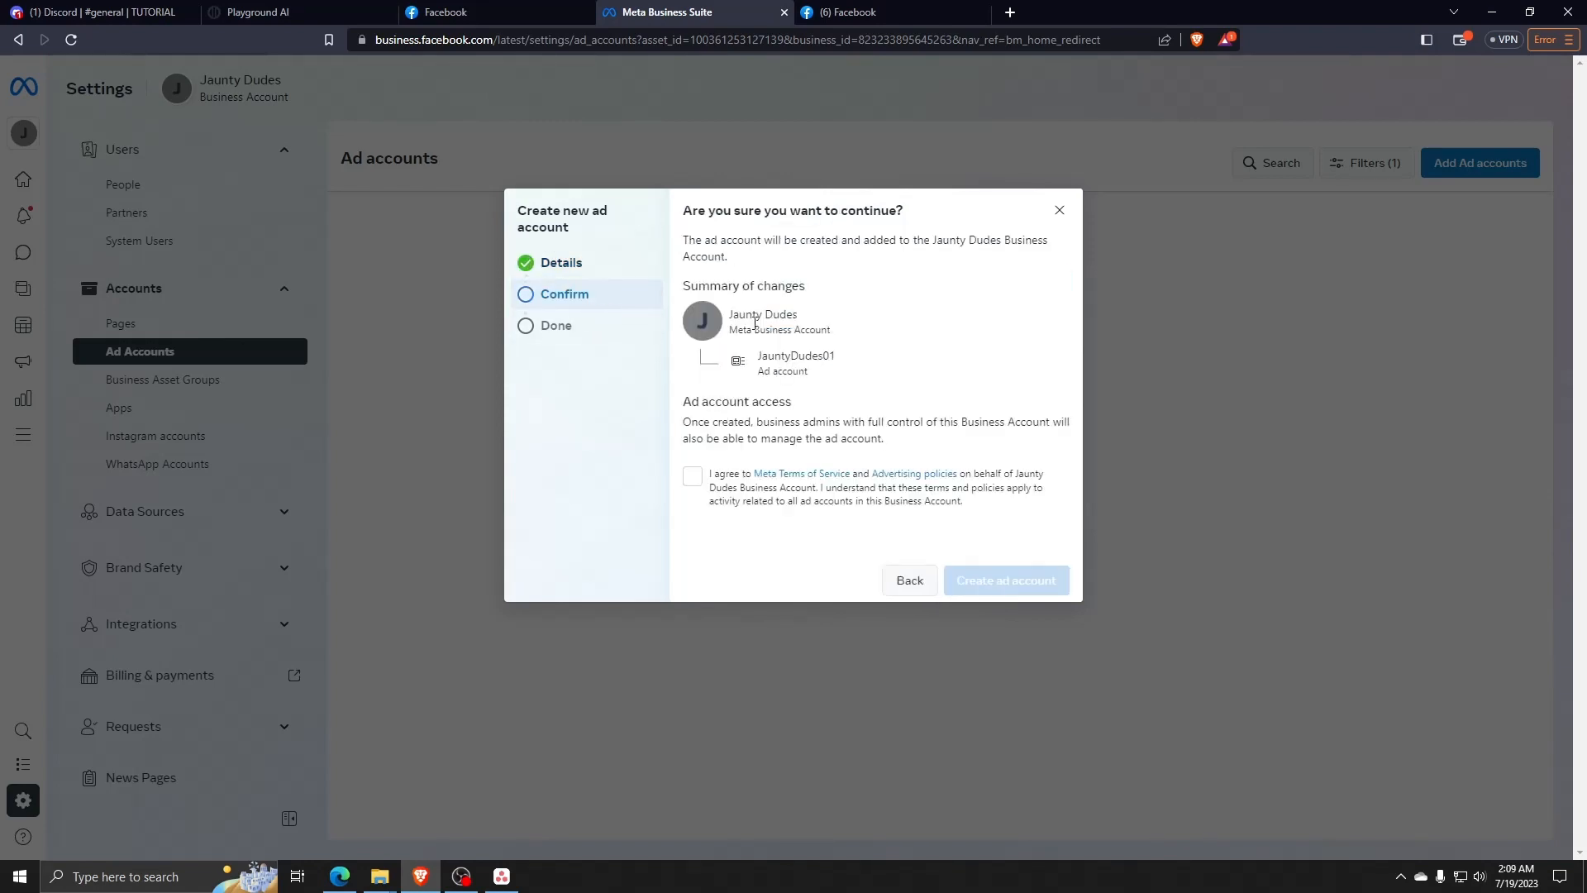
{"action": "left_click", "coordinate": [696, 485]}
{"action": "left_click", "coordinate": [1007, 581]}
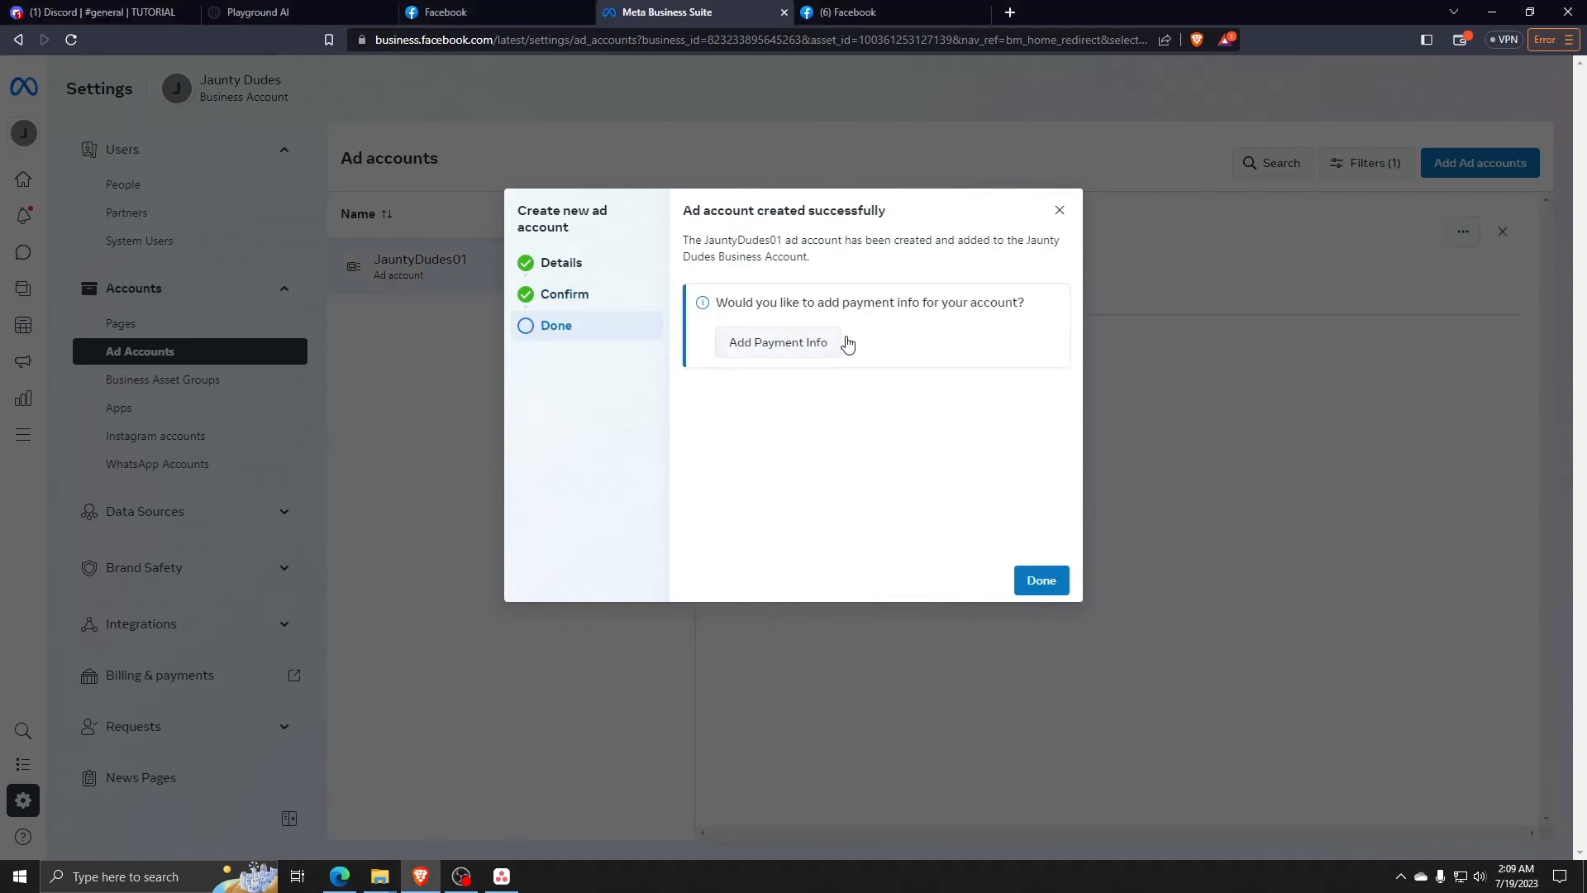
{"action": "left_click", "coordinate": [1042, 581]}
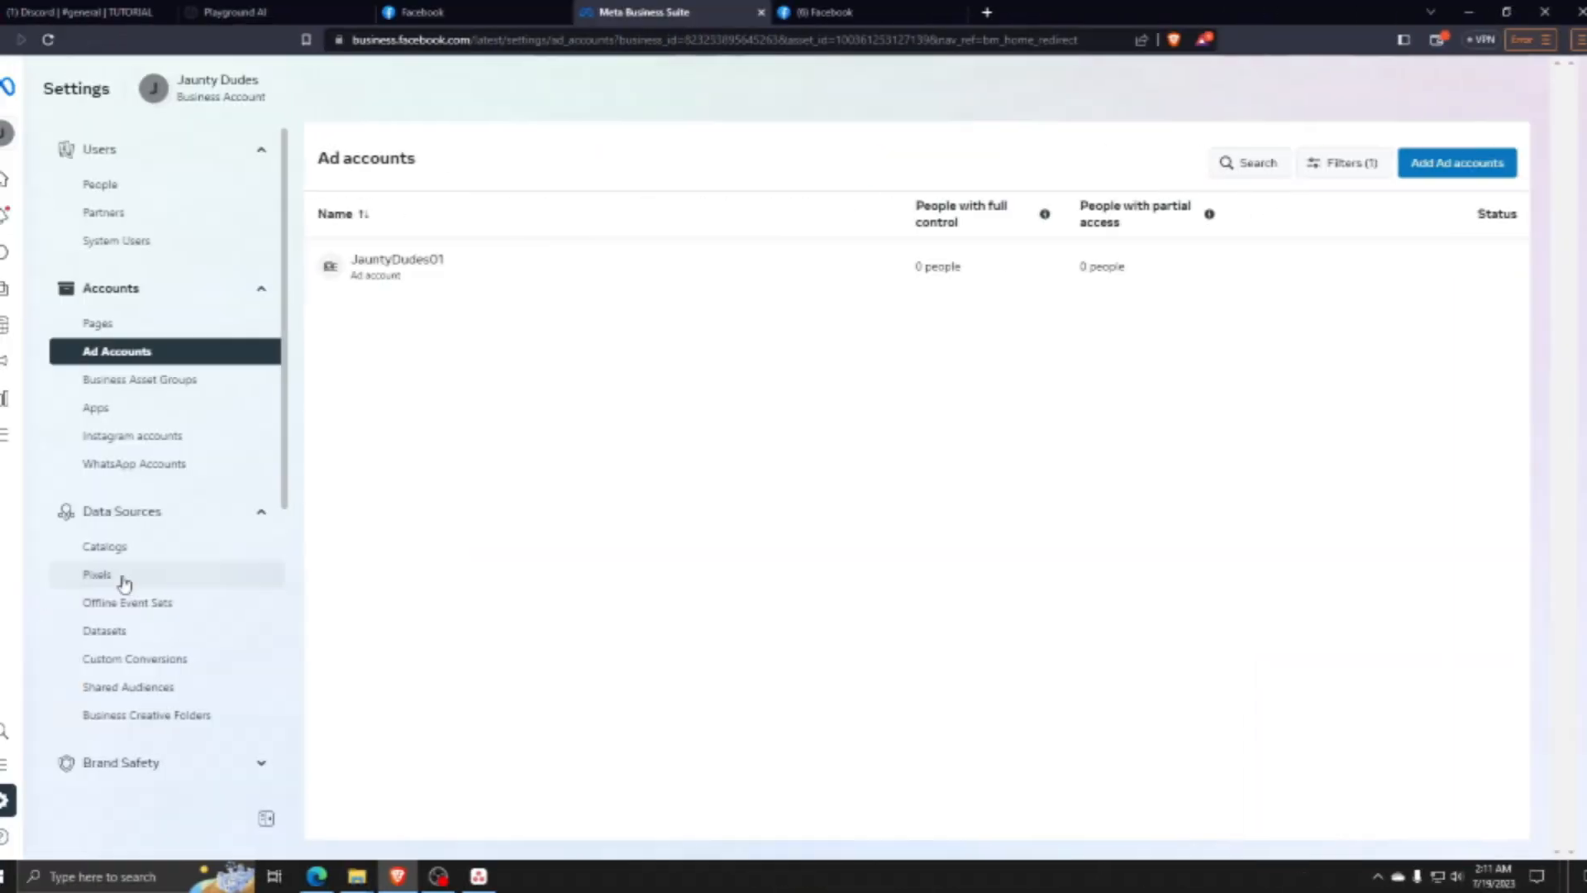
{"action": "left_click", "coordinate": [124, 575]}
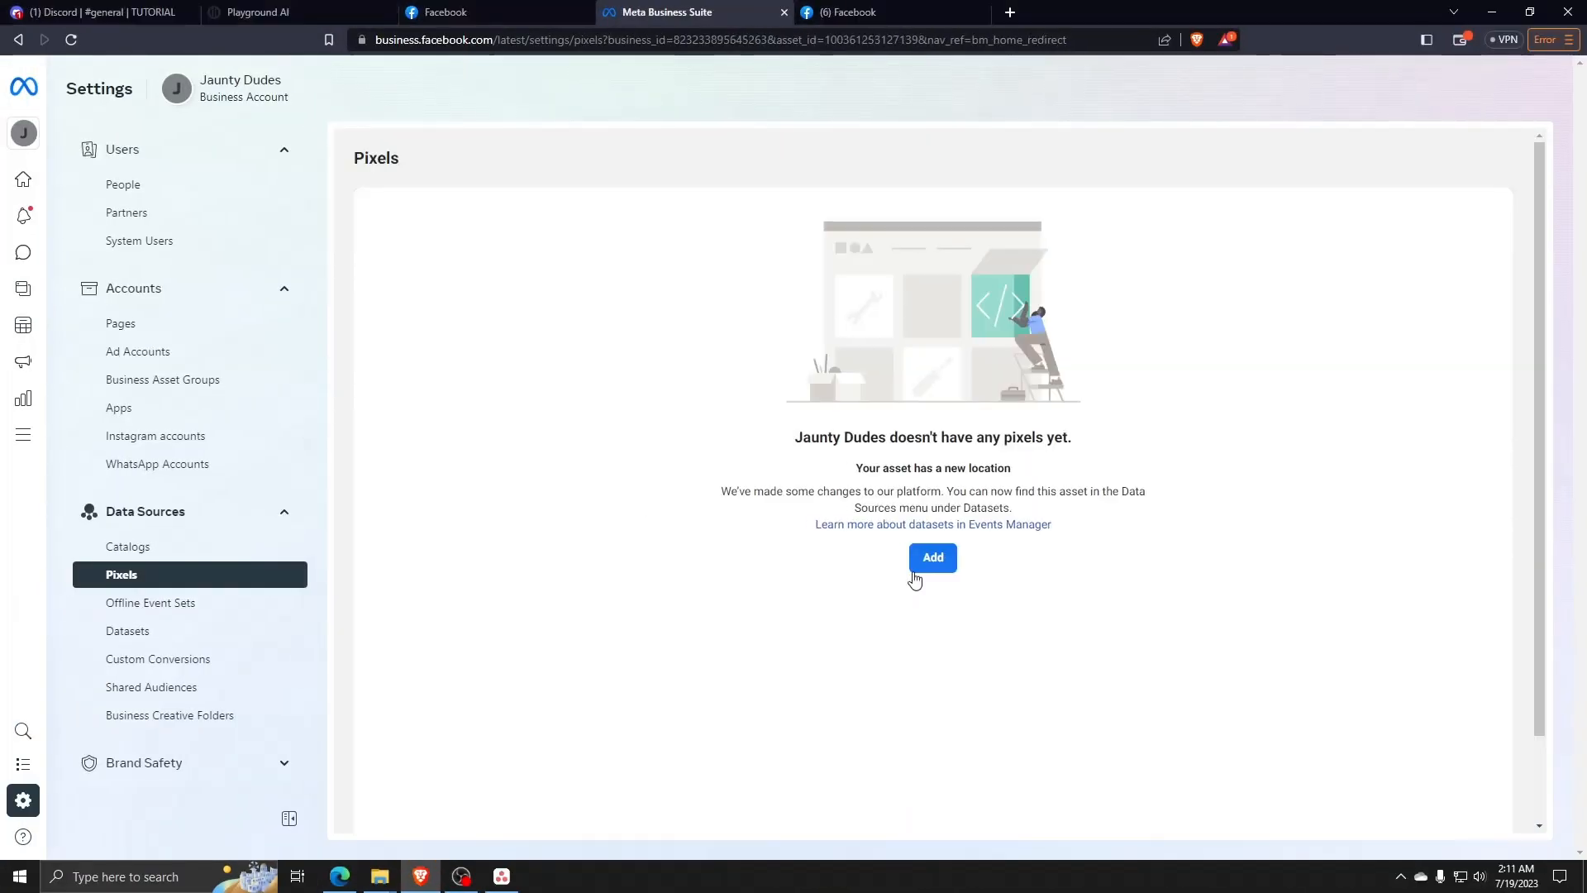
{"action": "left_click", "coordinate": [930, 555]}
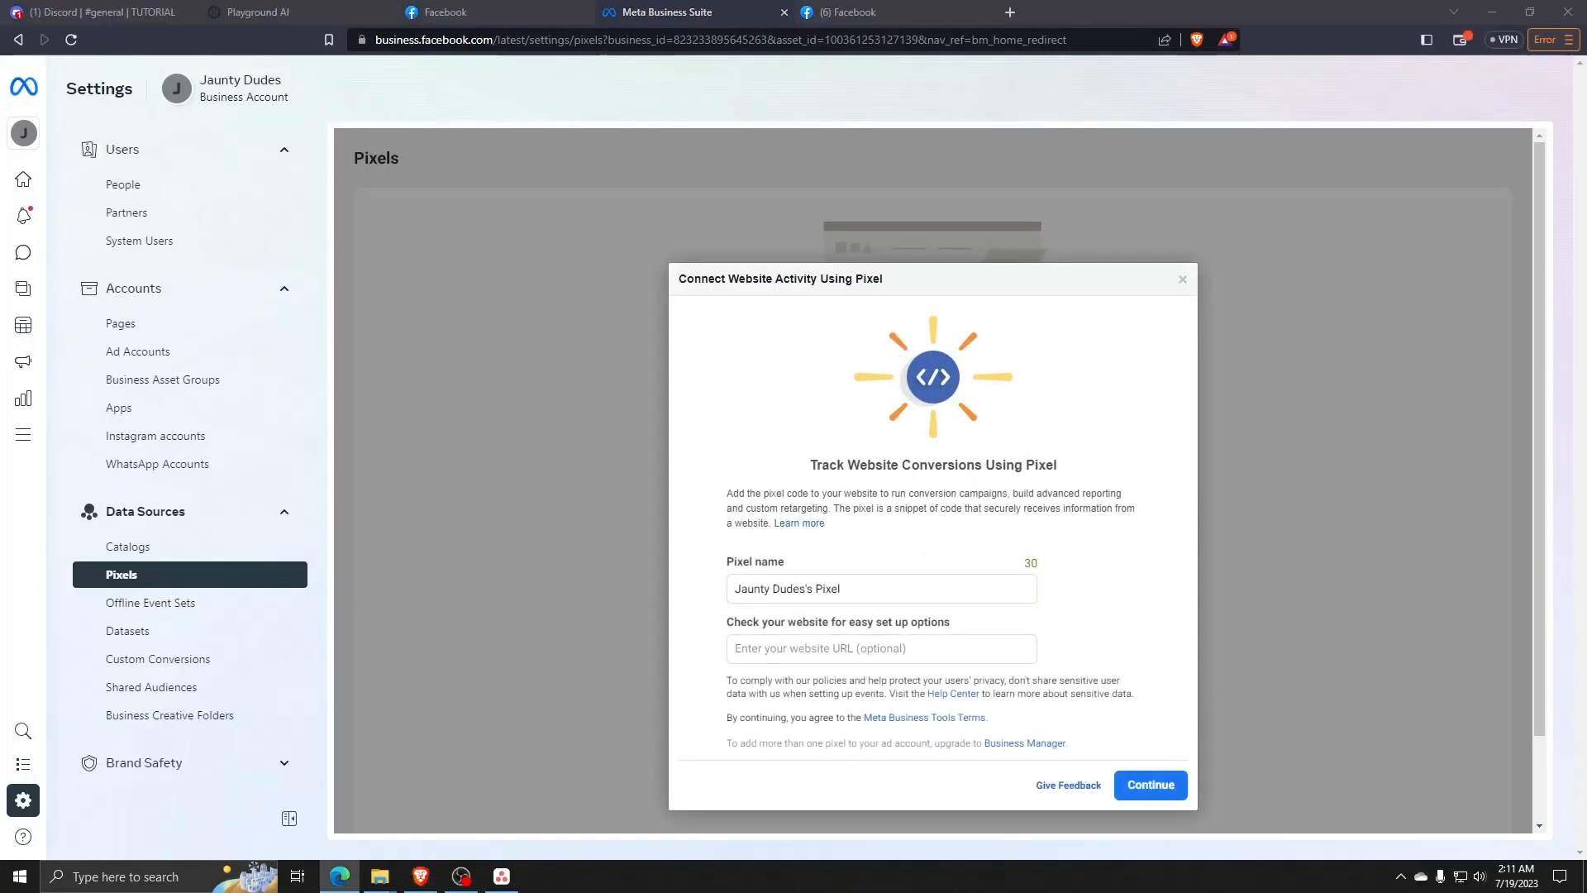
{"action": "scroll", "coordinate": [869, 569], "scroll_direction": "down", "scroll_amount": 1}
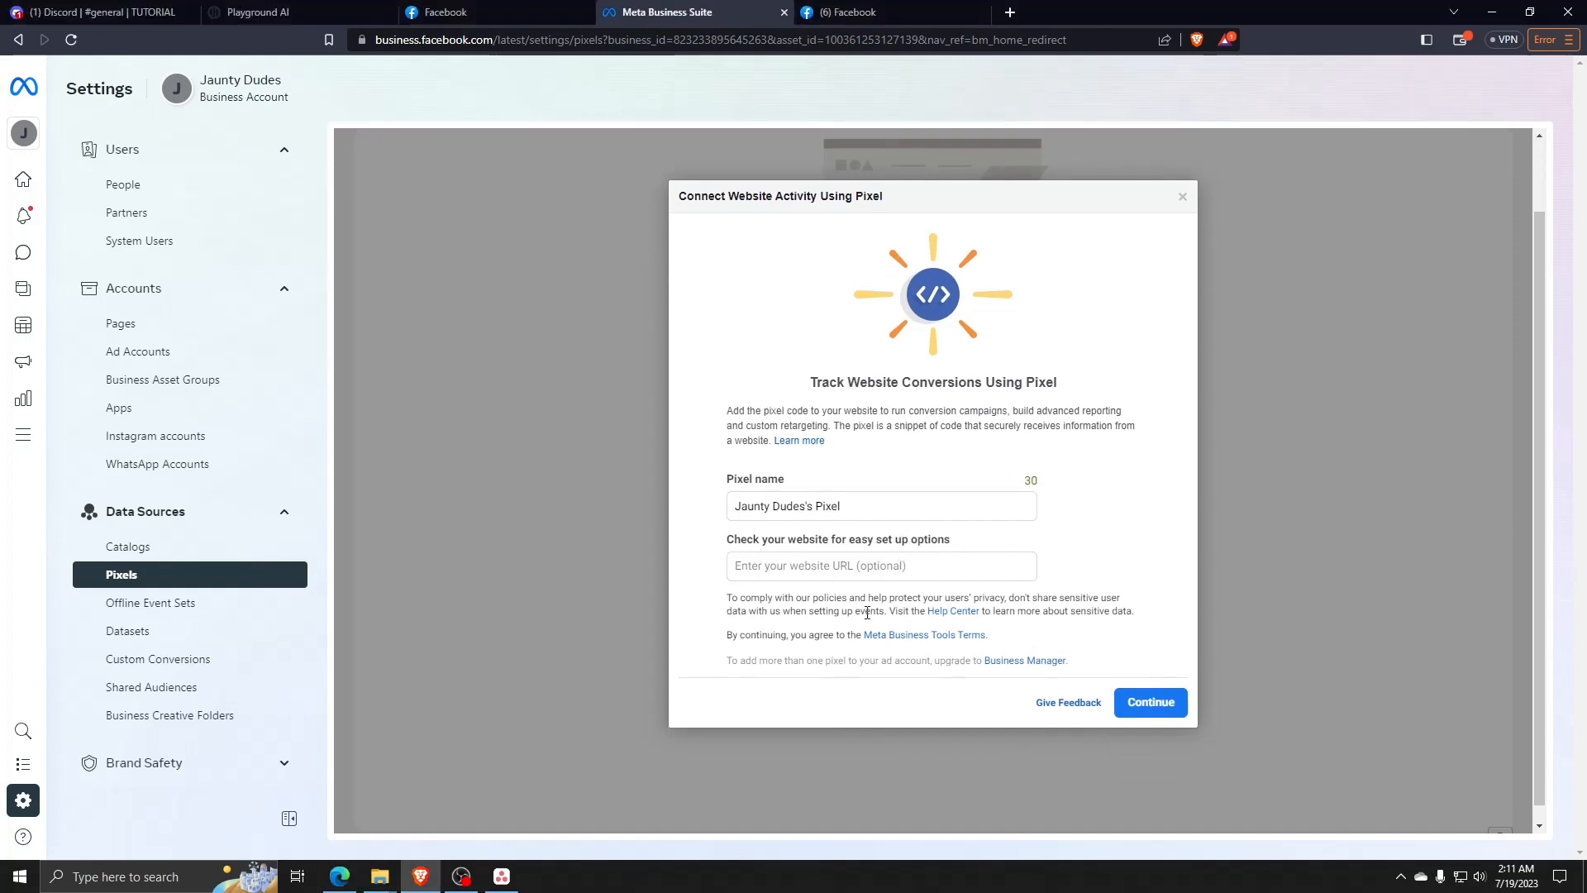
{"action": "left_click", "coordinate": [1160, 702]}
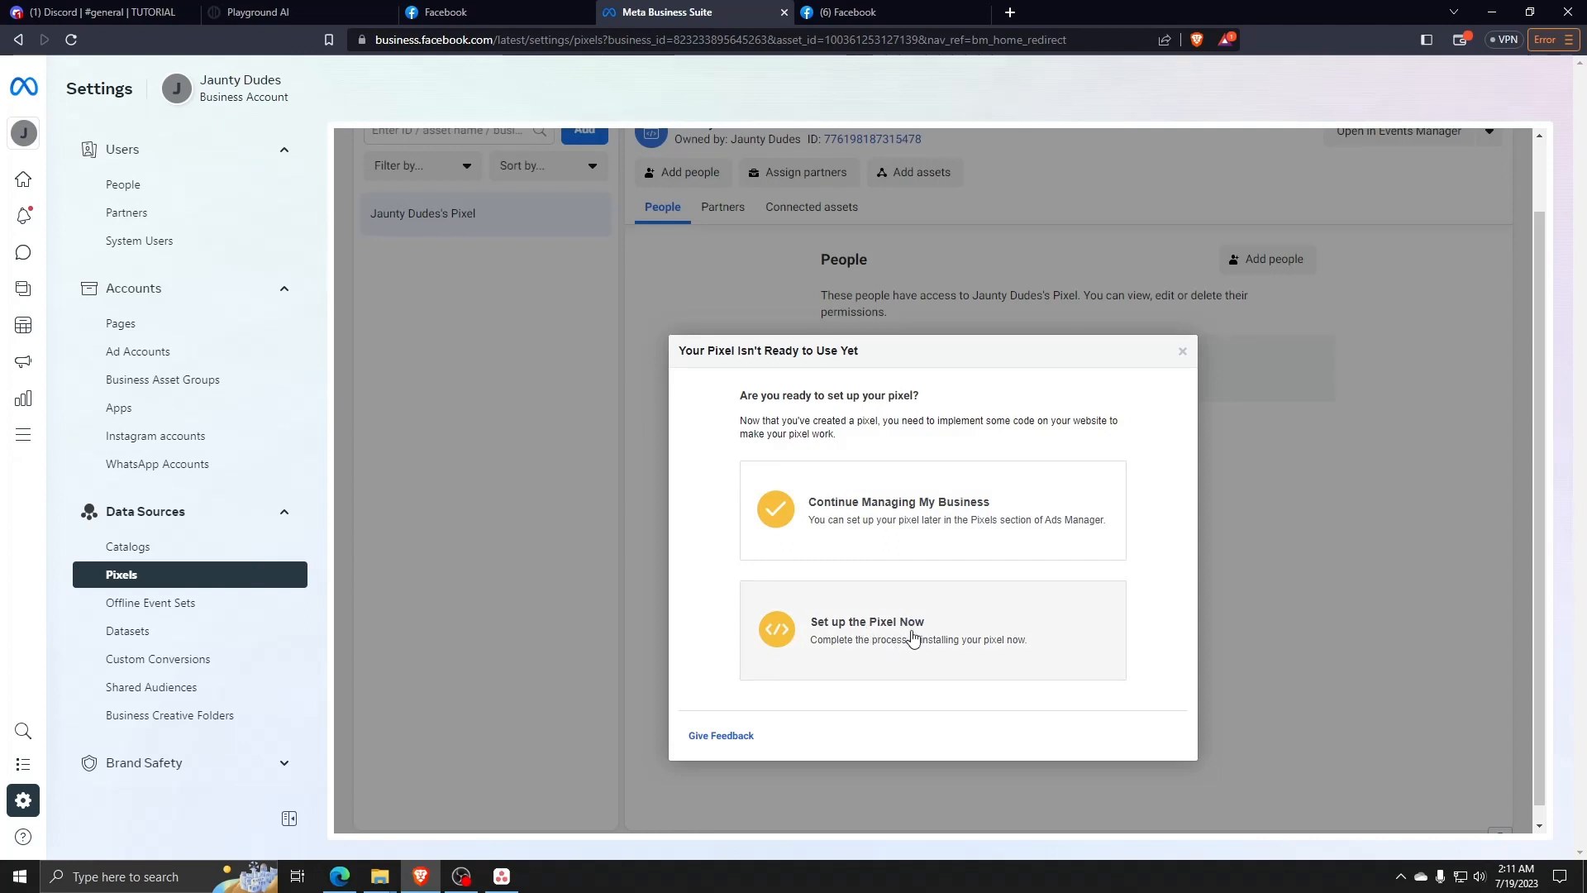
Start setting up the new pixel through a Partner Integration and choose Shopify as the partner
{"action": "left_click", "coordinate": [913, 639]}
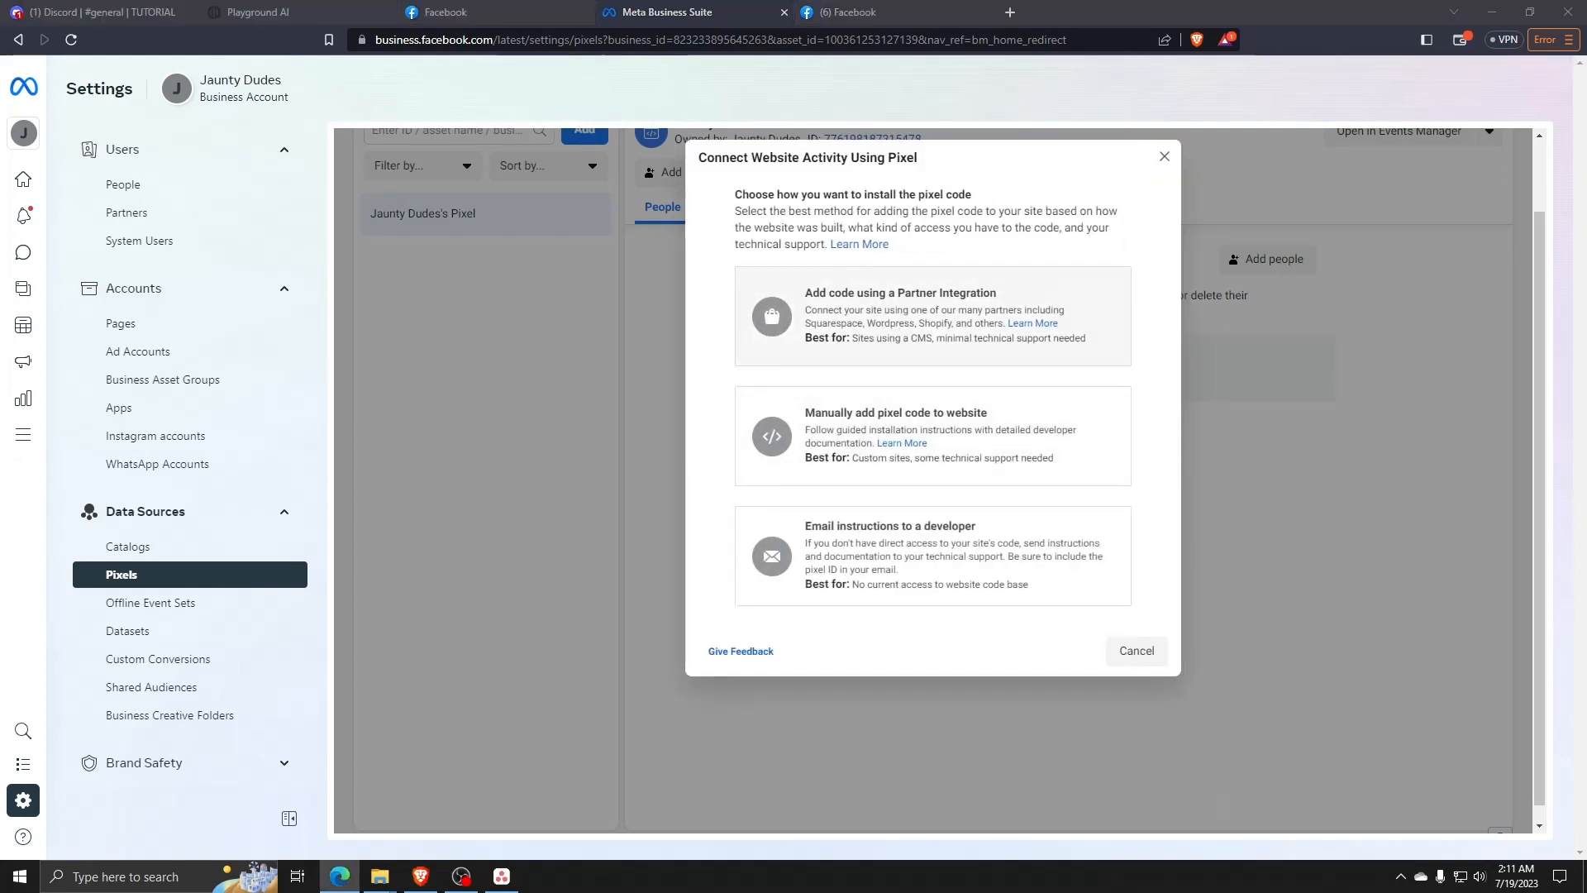
{"action": "left_click", "coordinate": [1038, 301]}
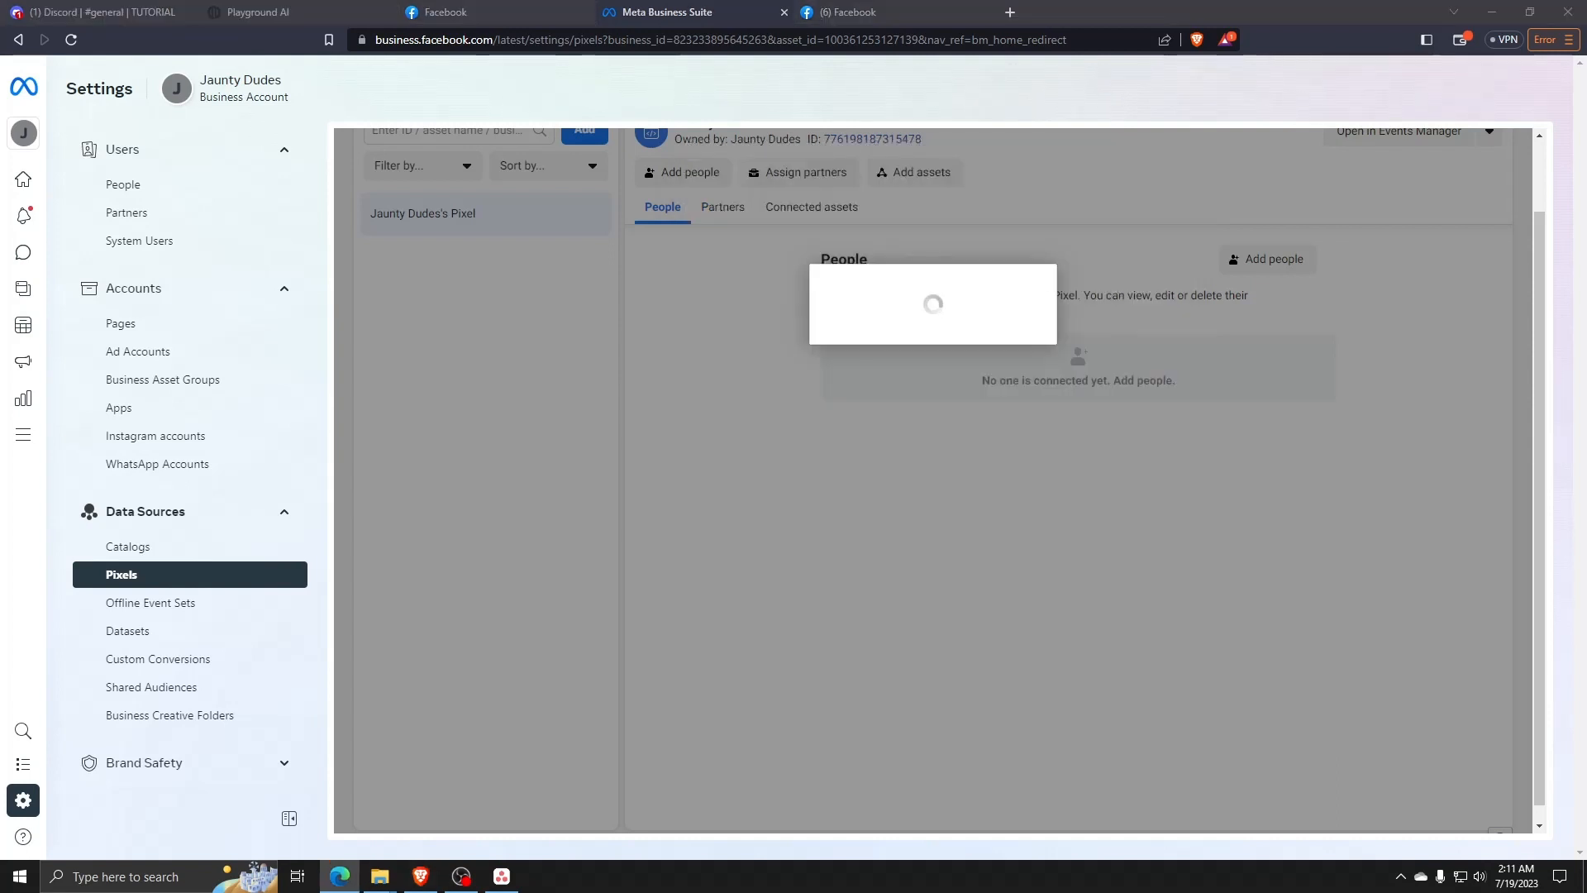
{"action": "scroll", "coordinate": [850, 461], "scroll_direction": "down", "scroll_amount": 2}
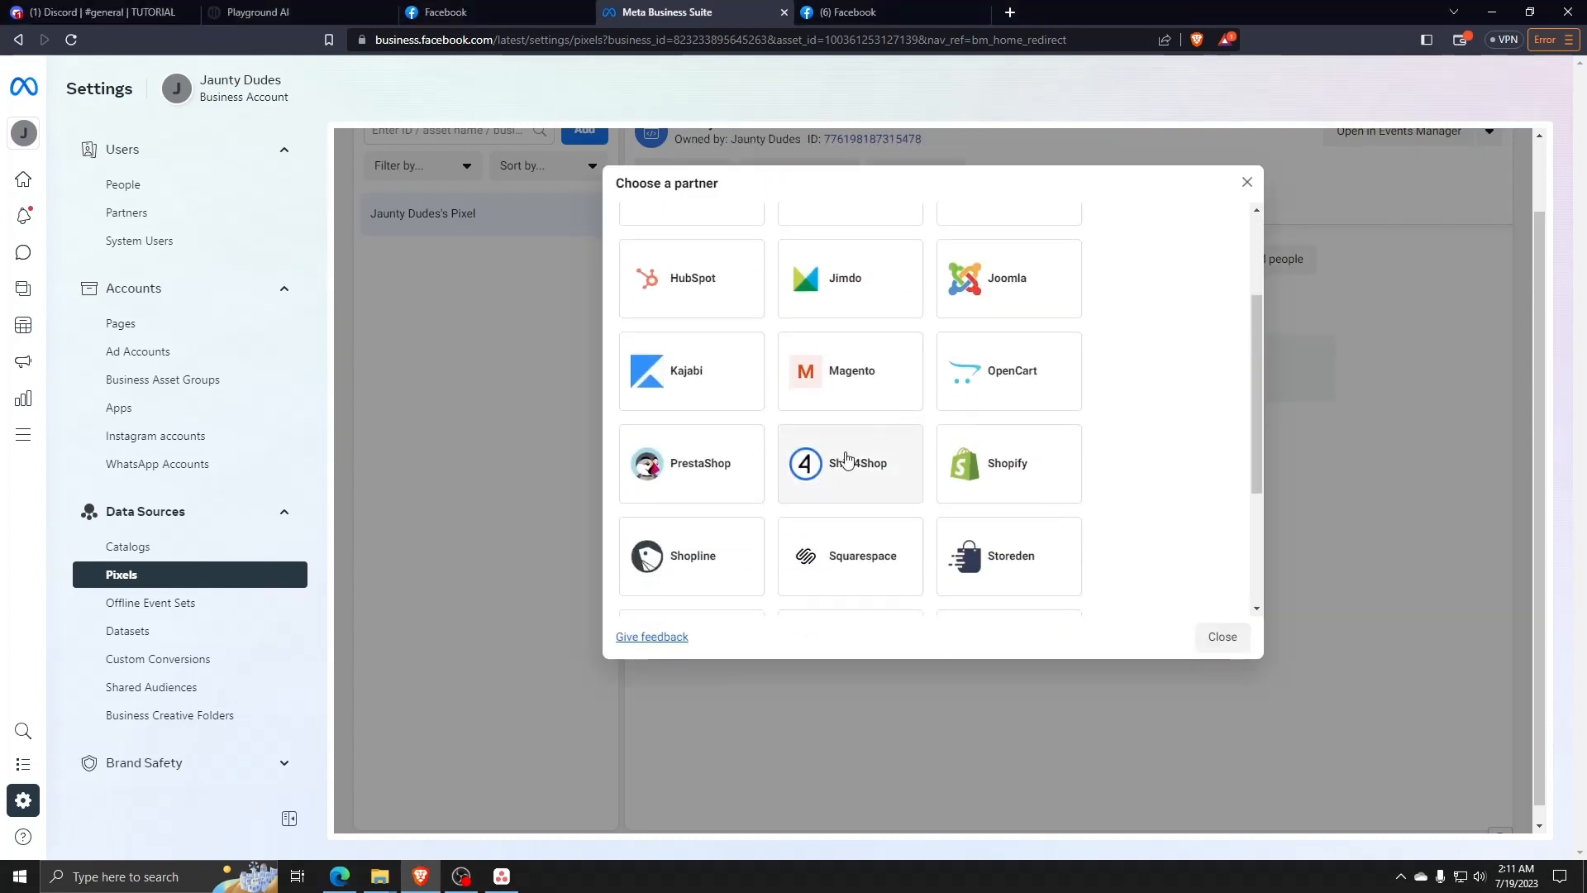
{"action": "left_click", "coordinate": [998, 482]}
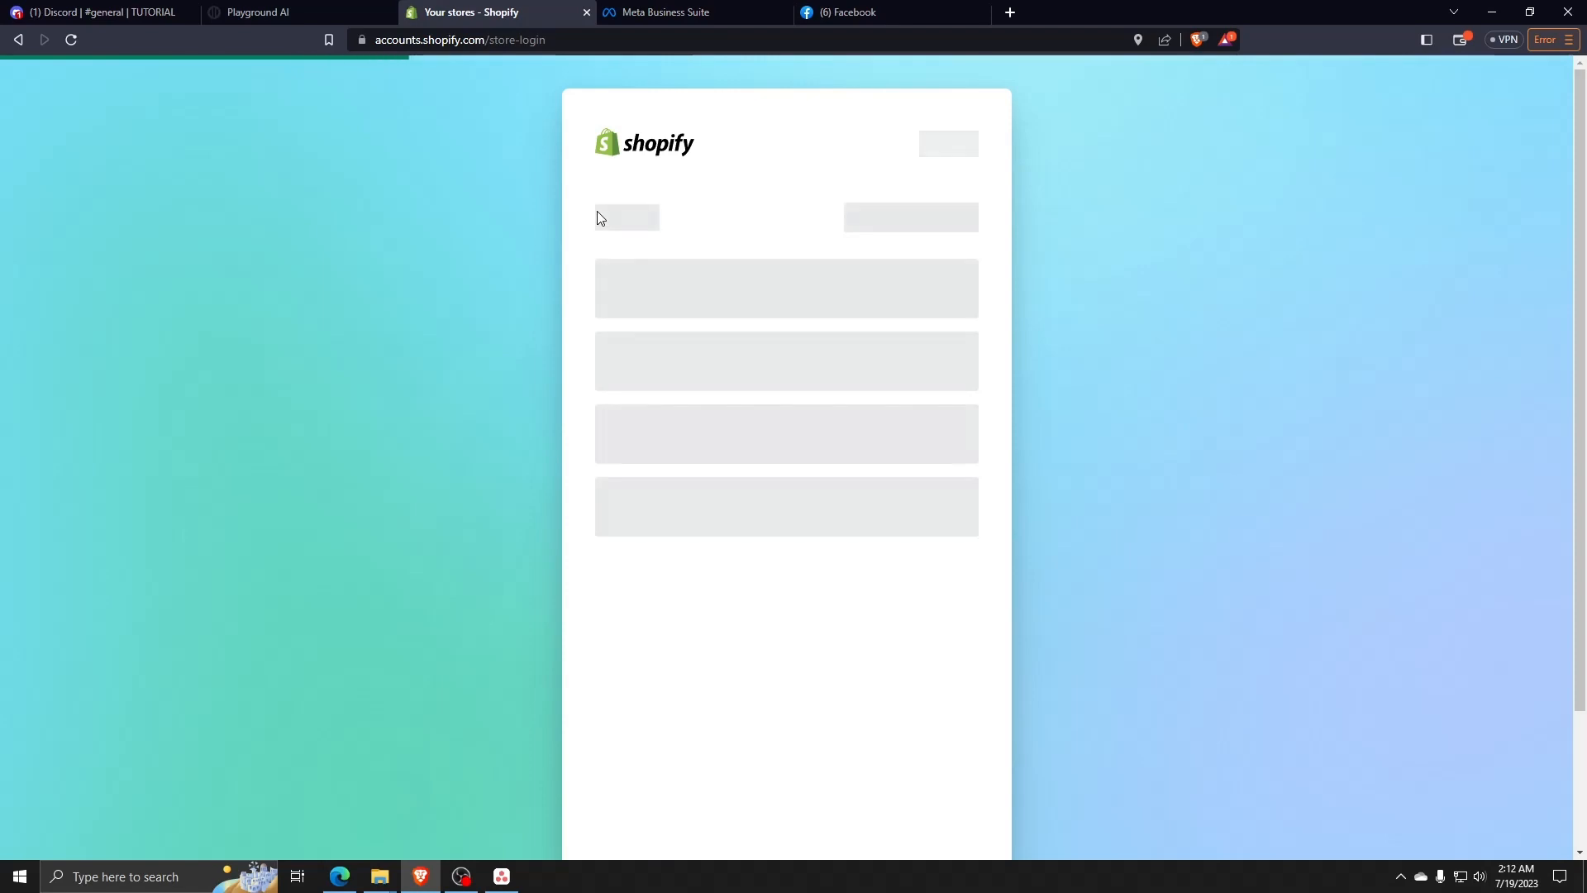
Switch to Shopify and open the Tutorial Store from the list of active stores
{"action": "left_click", "coordinate": [673, 380]}
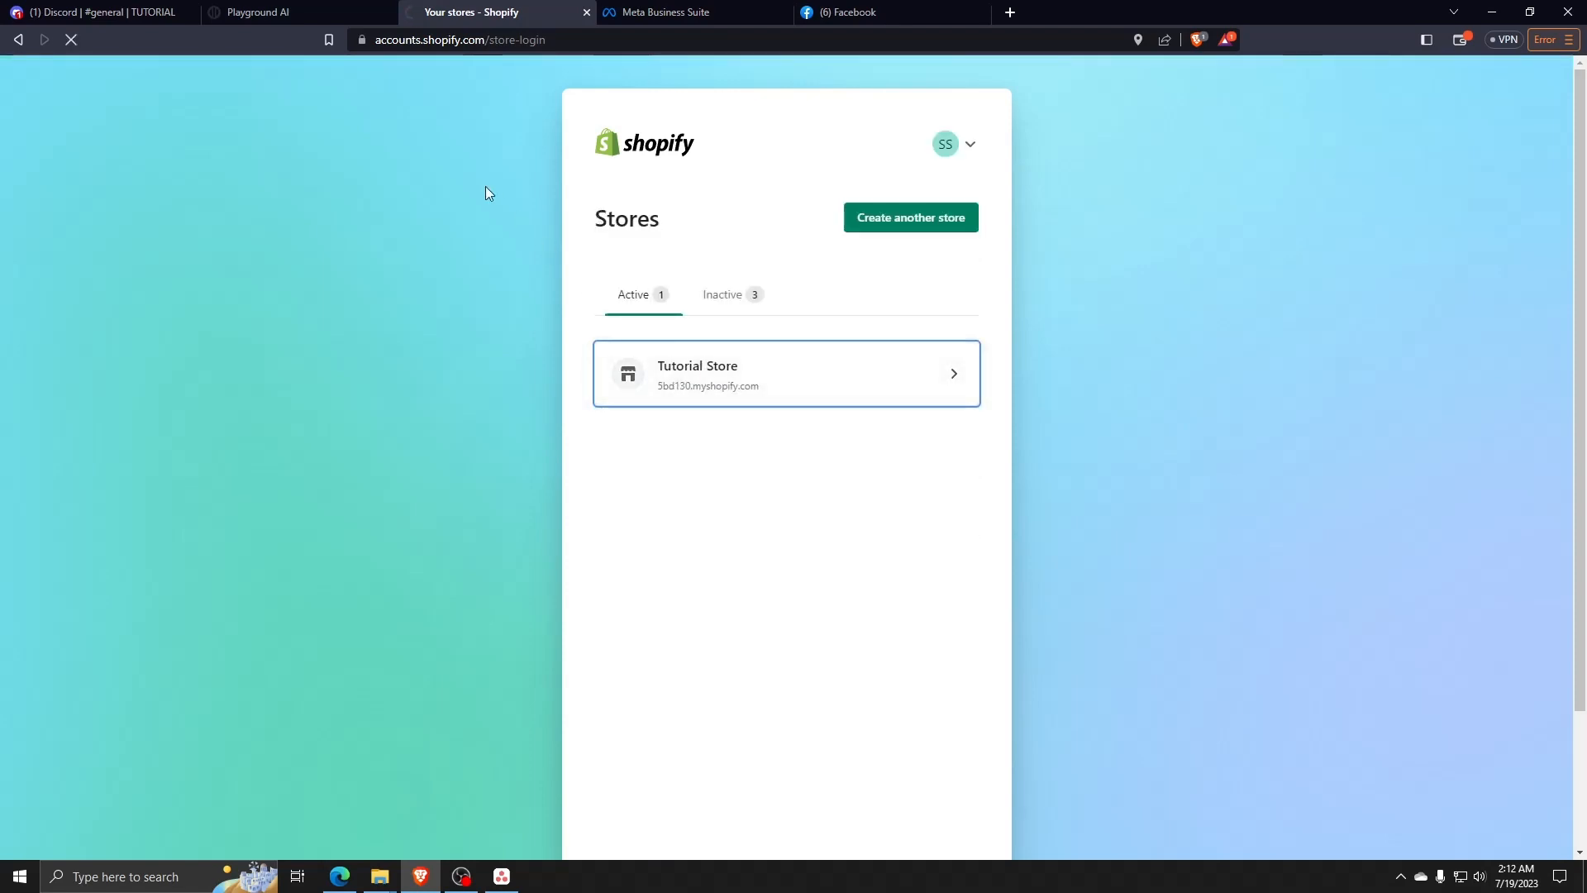